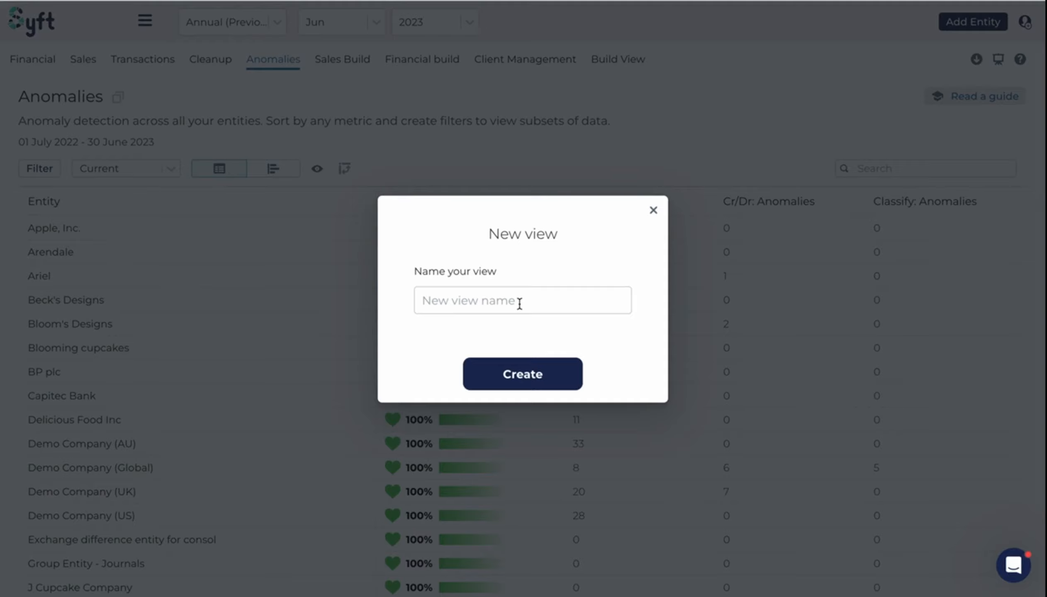
# - Create a new view named Client Management
pyautogui.click(520, 303)
pyautogui.write('Client Mana')
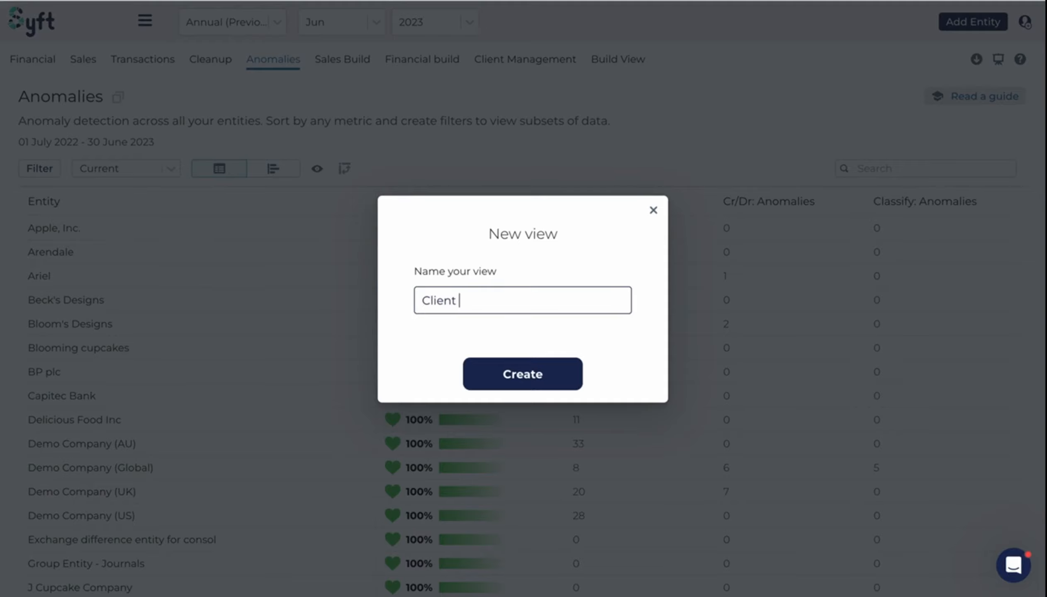
pyautogui.write('gement')
pyautogui.click(551, 374)
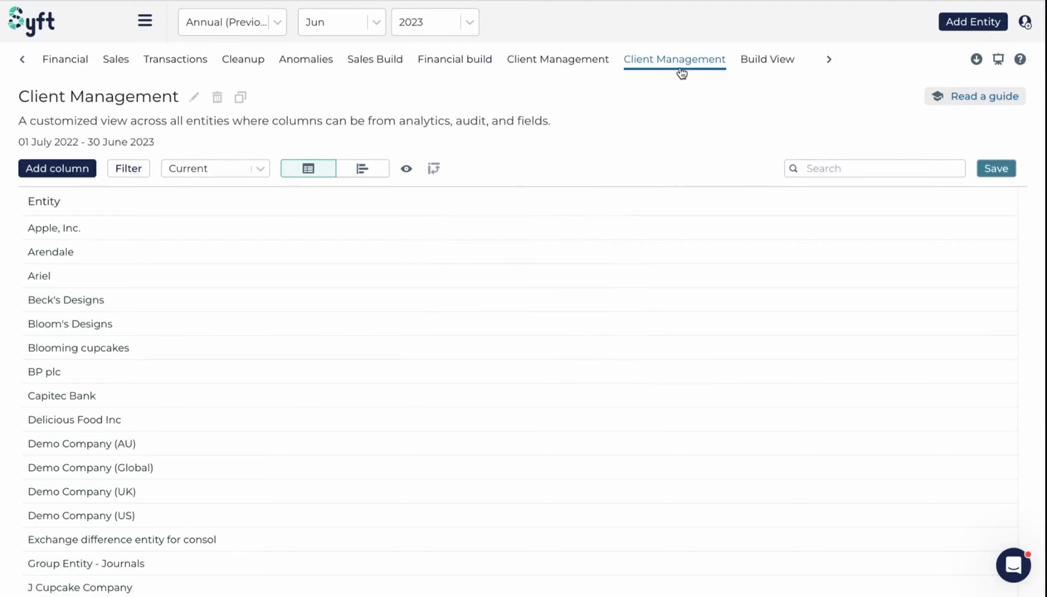
# - Scroll through the new view's entity list and examine the data categories available for adding columns
pyautogui.scroll(-4, 183, 254)
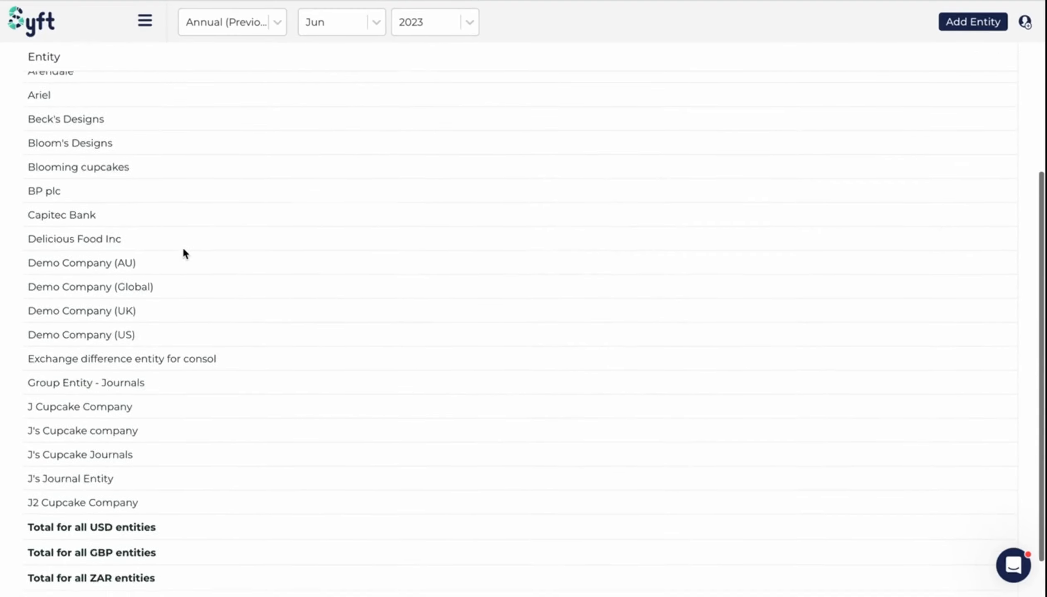
pyautogui.scroll(4, 183, 250)
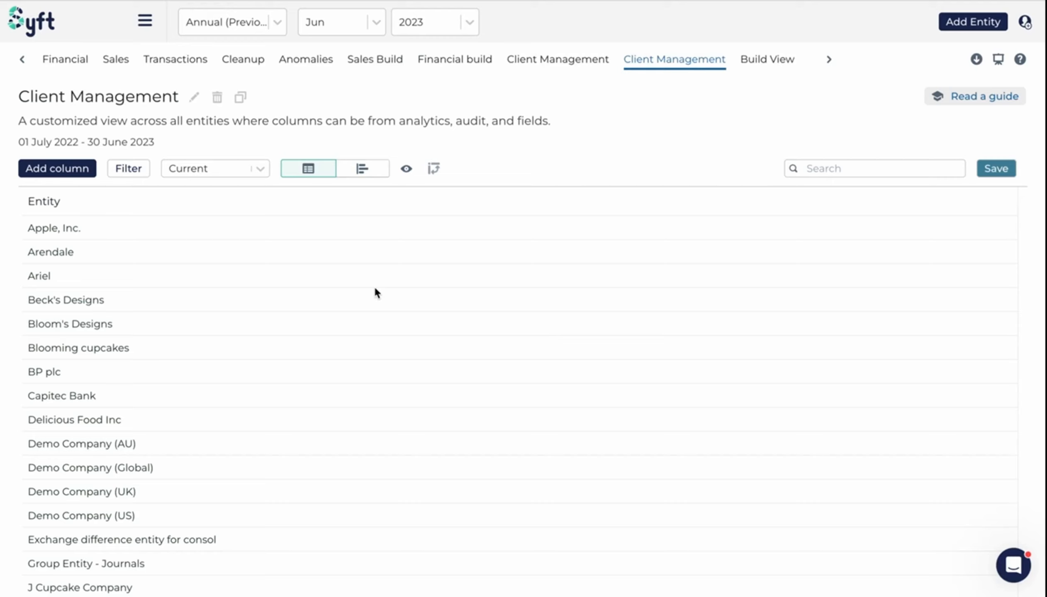
pyautogui.click(83, 170)
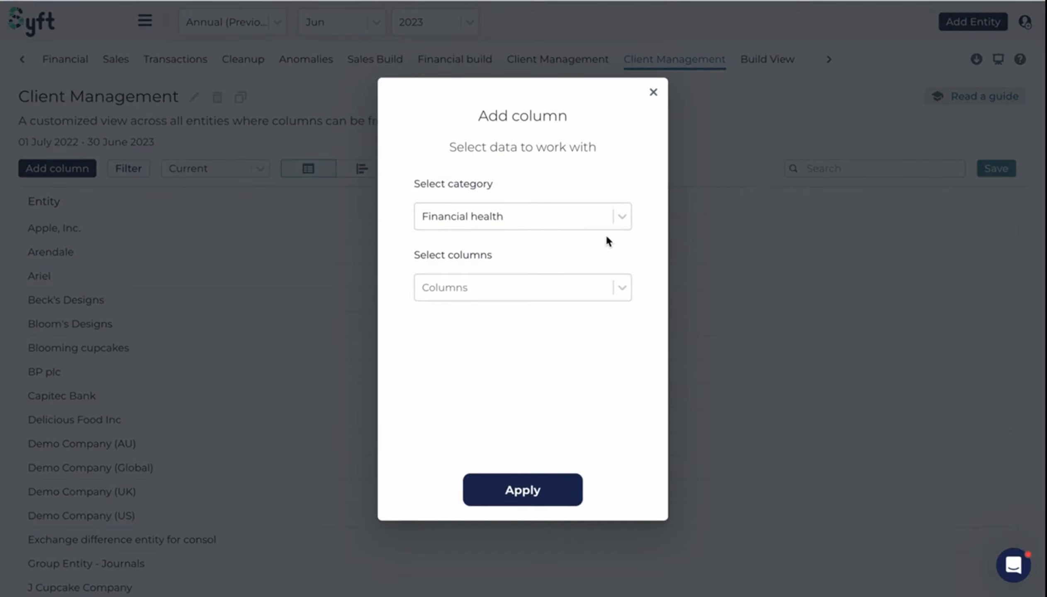
pyautogui.click(627, 220)
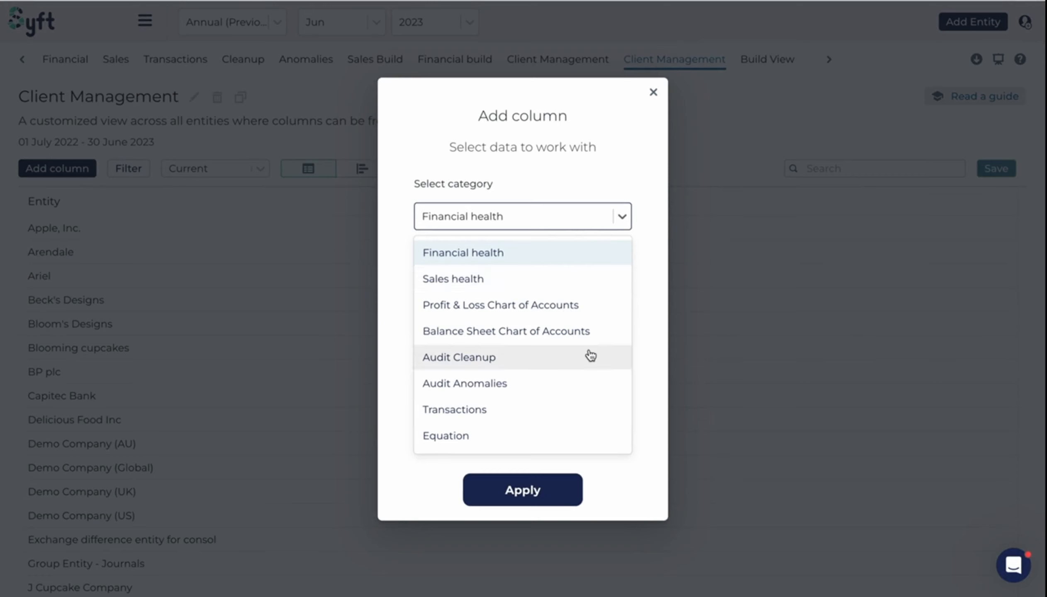
pyautogui.scroll(-2, 591, 356)
pyautogui.scroll(2, 591, 356)
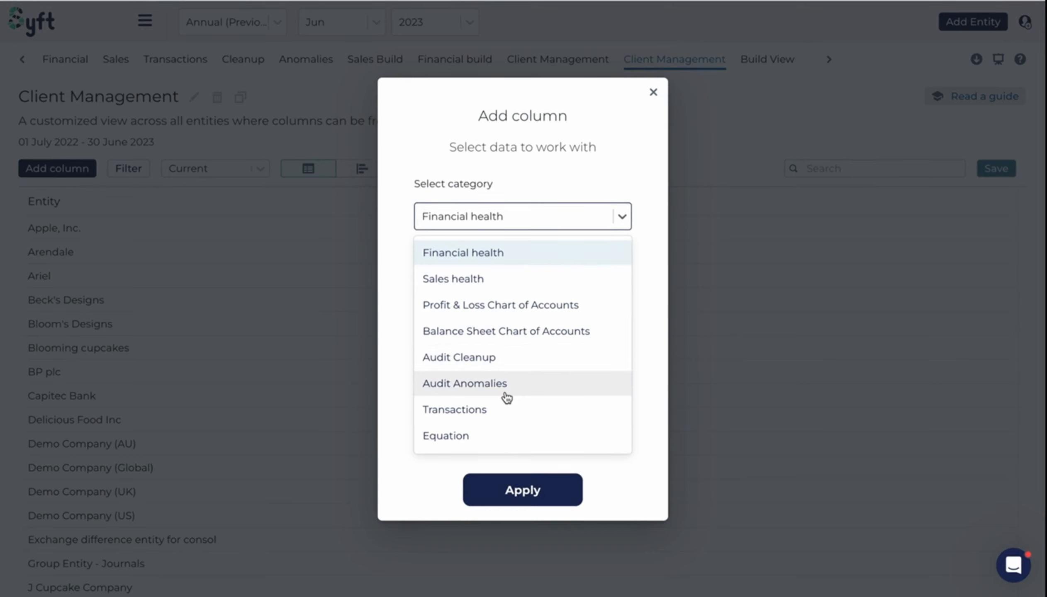
pyautogui.scroll(-2, 506, 397)
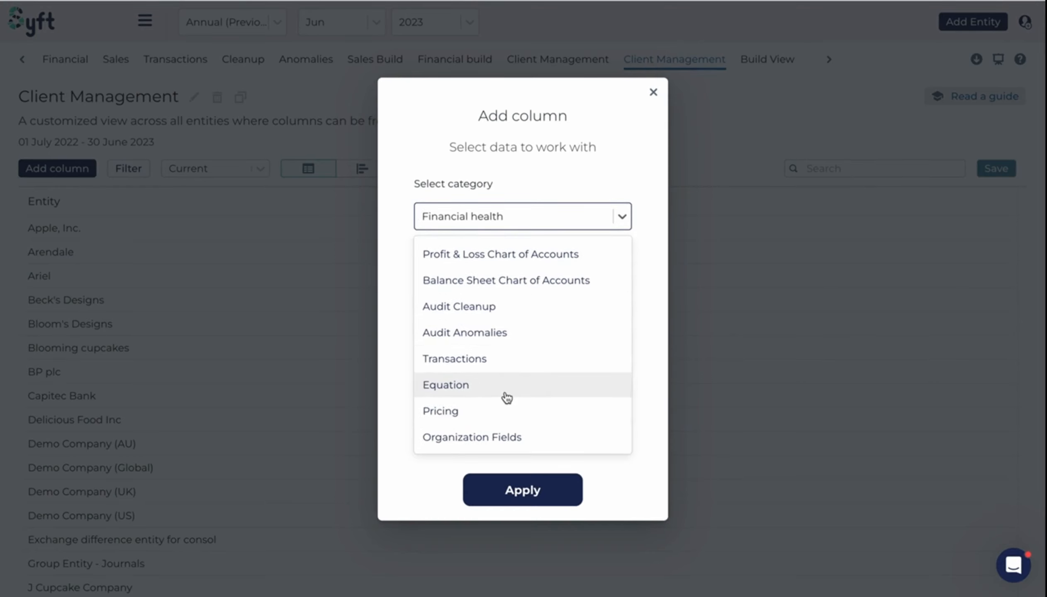
pyautogui.scroll(2, 507, 398)
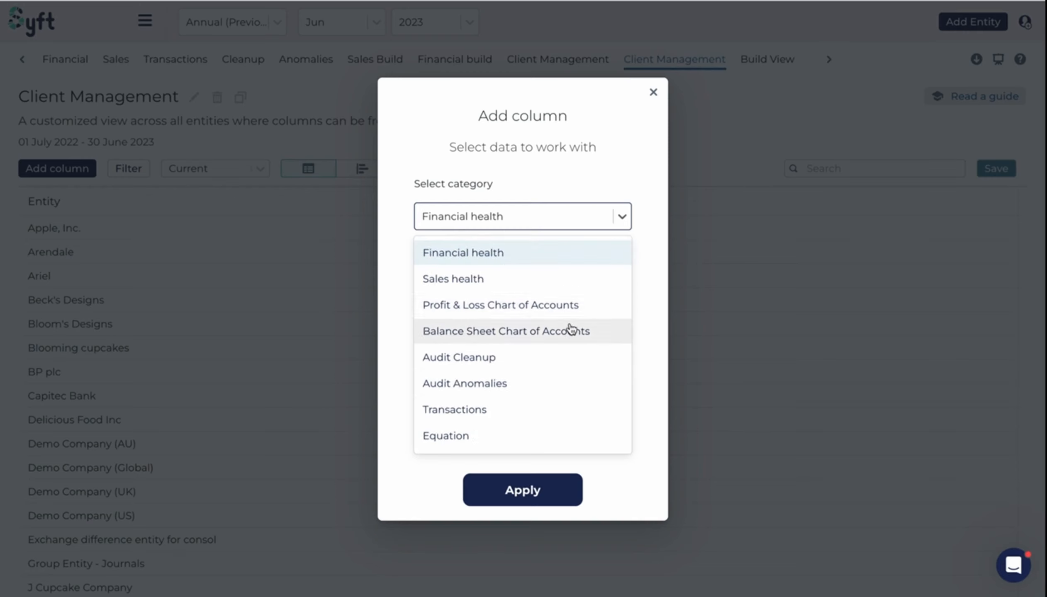
pyautogui.scroll(-2, 567, 365)
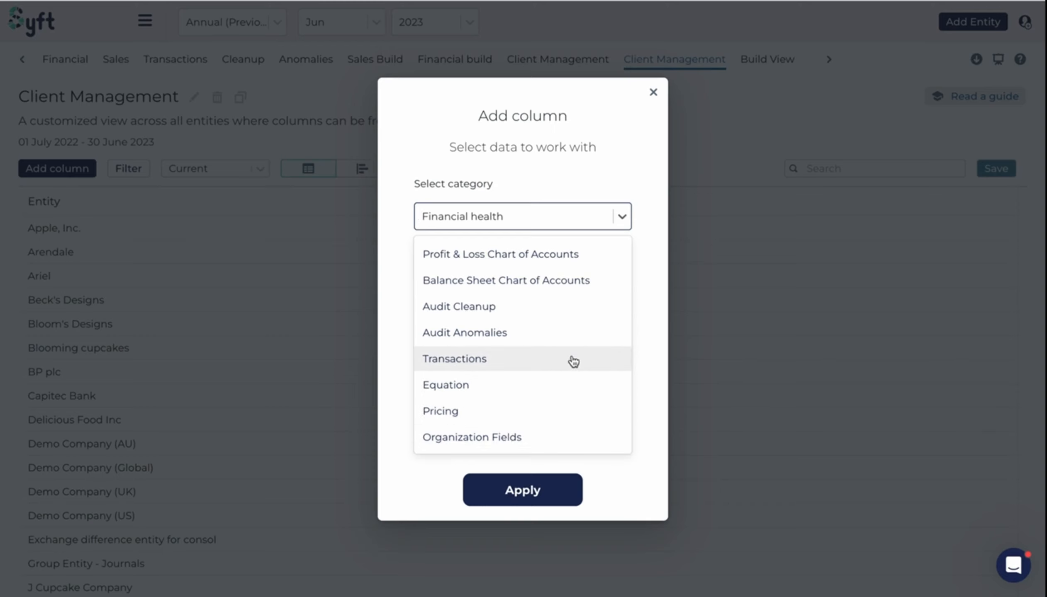
pyautogui.scroll(2, 573, 359)
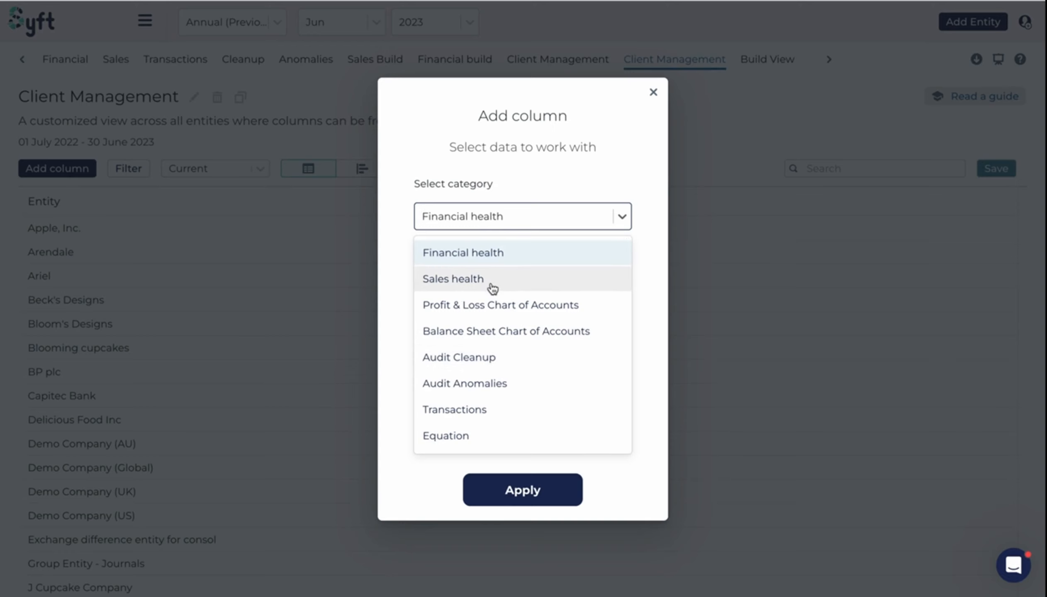
pyautogui.click(490, 254)
# - Add the Financial health columns Net Margin, VAT/GST Payable, Current Ratio and Net Assets/Equity to the view
pyautogui.click(630, 291)
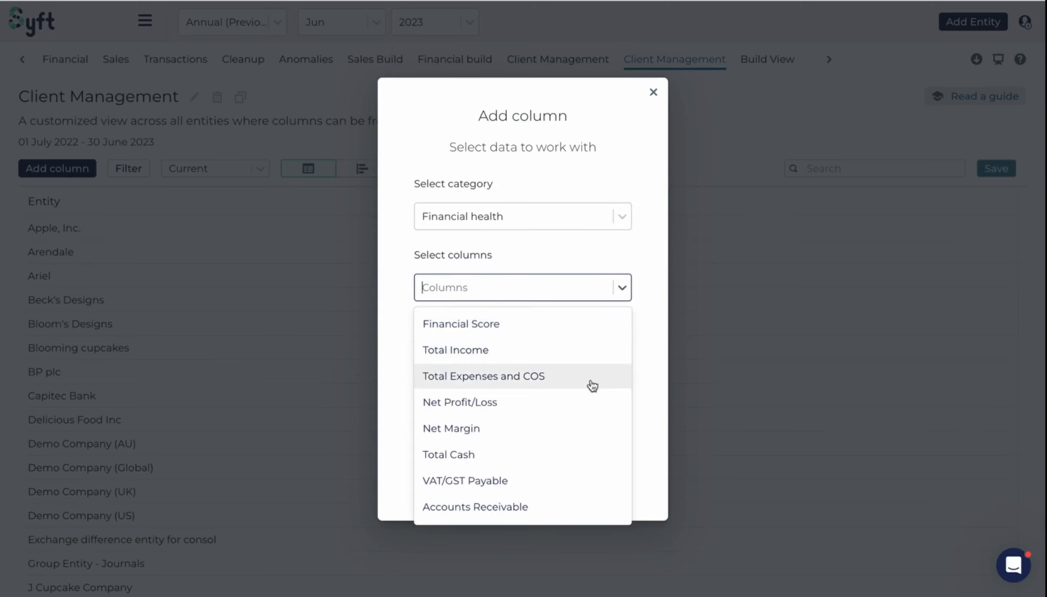
pyautogui.scroll(-3, 587, 411)
pyautogui.scroll(3, 589, 414)
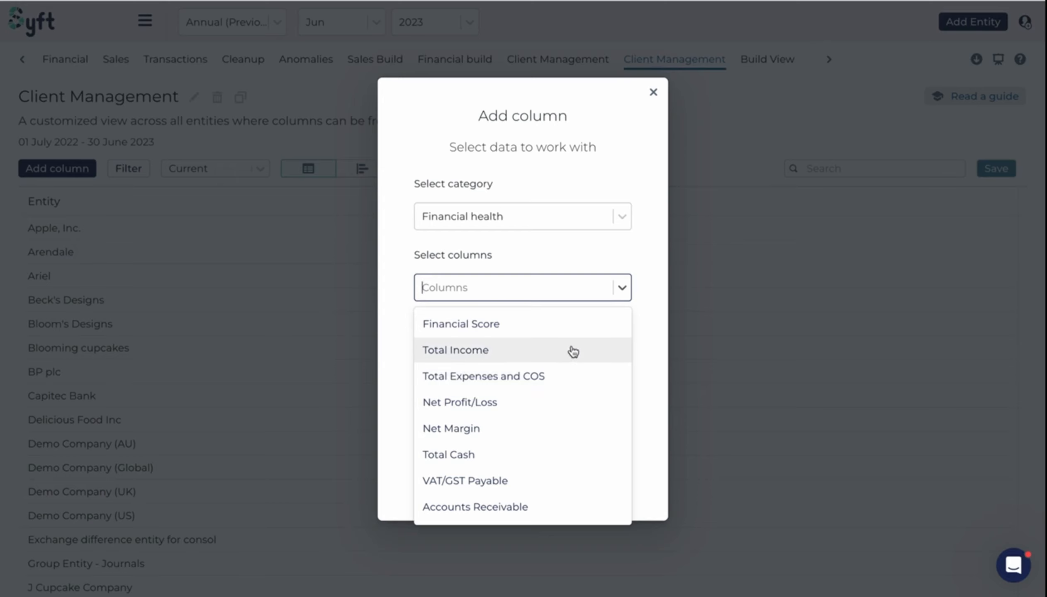
pyautogui.scroll(-1, 553, 413)
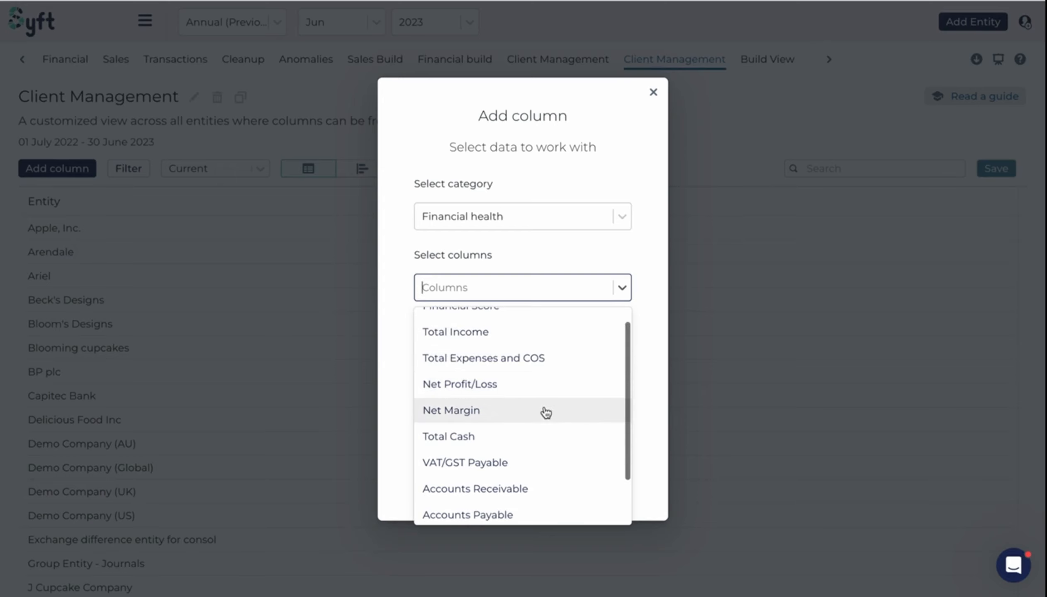
pyautogui.click(541, 414)
pyautogui.scroll(-2, 532, 436)
pyautogui.click(525, 410)
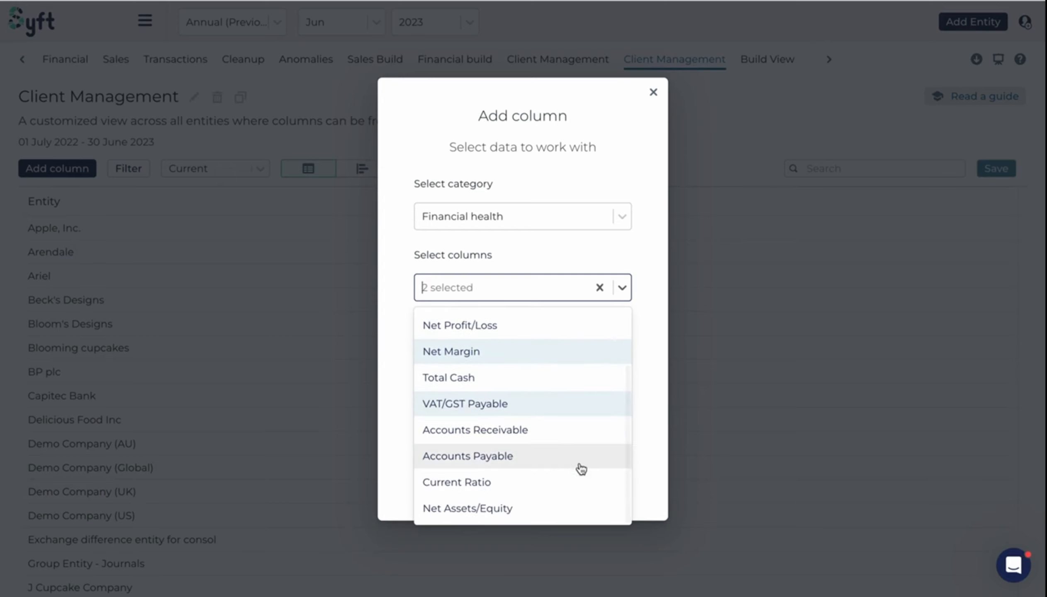
pyautogui.click(521, 485)
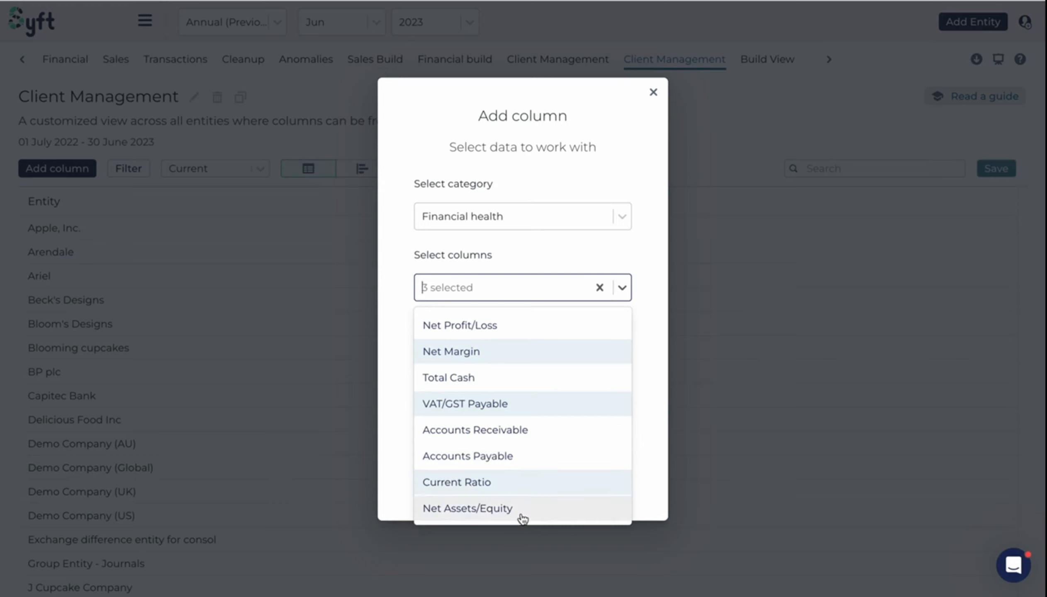
pyautogui.click(519, 507)
pyautogui.scroll(3, 514, 492)
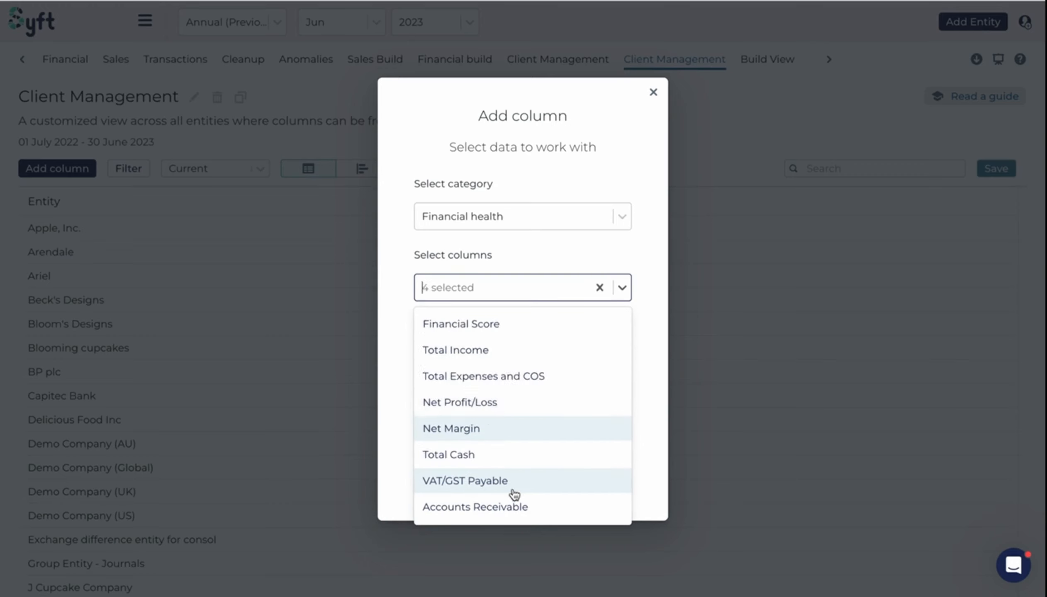
pyautogui.click(631, 258)
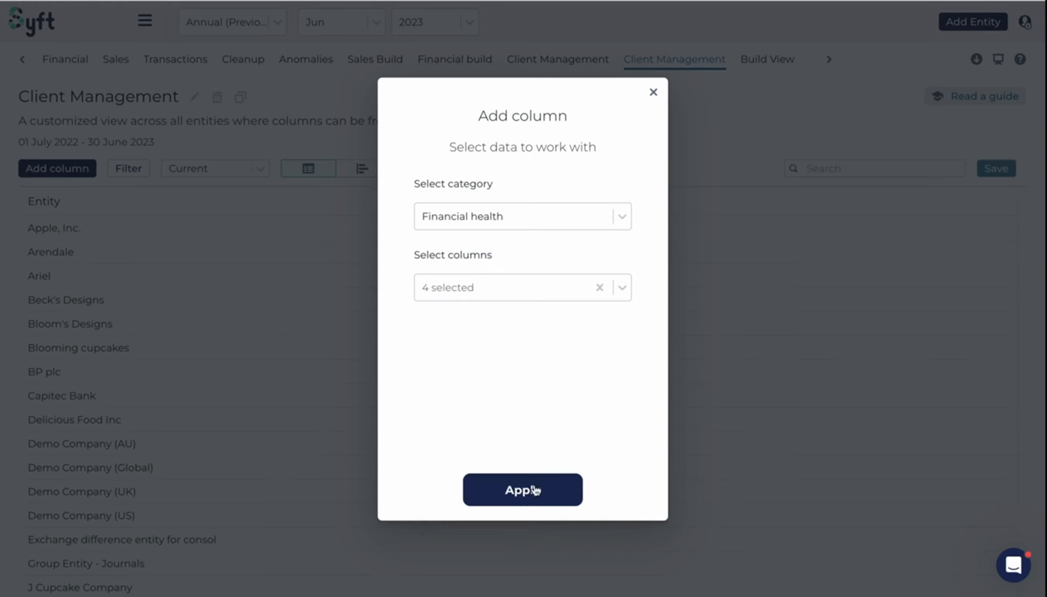
pyautogui.click(524, 496)
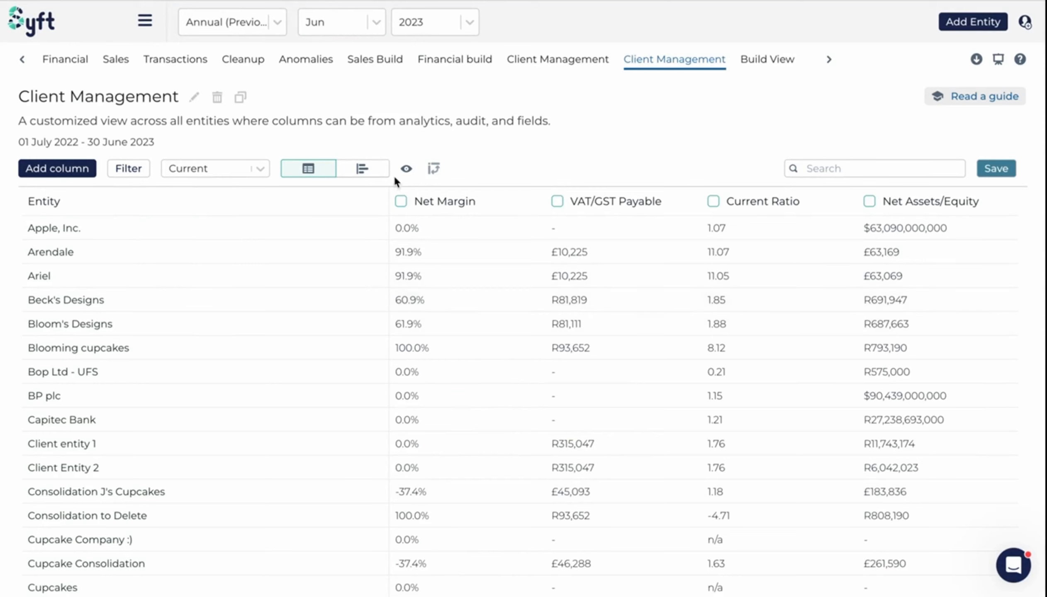
# - Rename the Net Margin column to Net Margin for the period and save the view
pyautogui.click(401, 202)
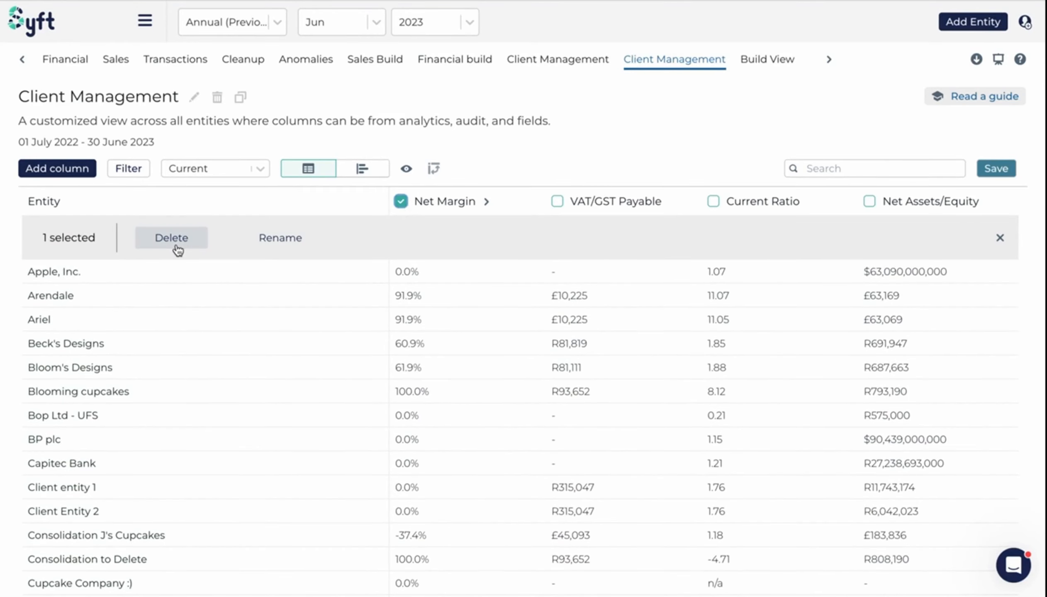
pyautogui.click(290, 244)
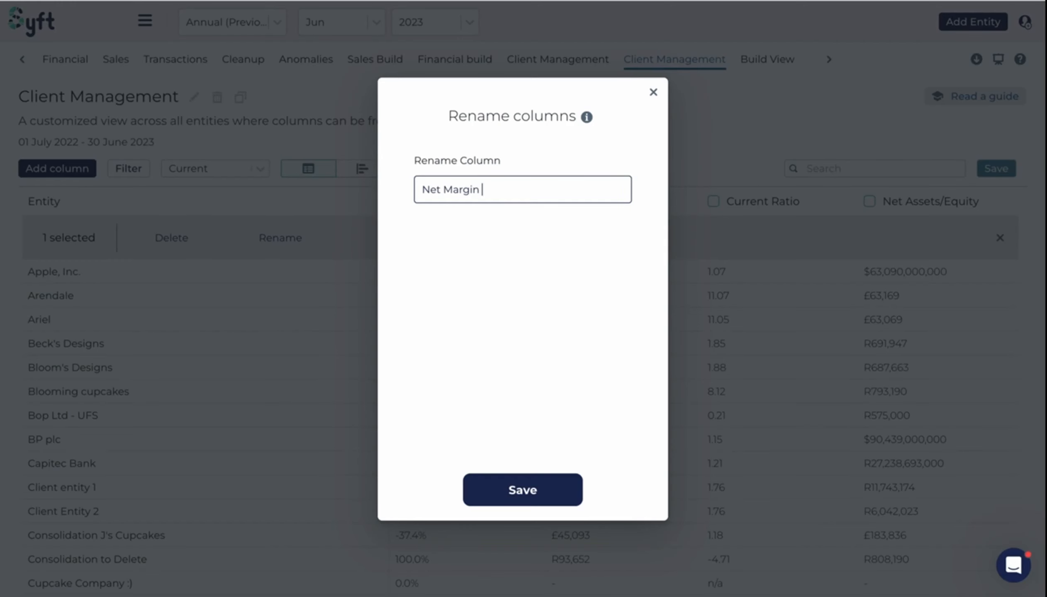
pyautogui.write('for the period')
pyautogui.click(549, 490)
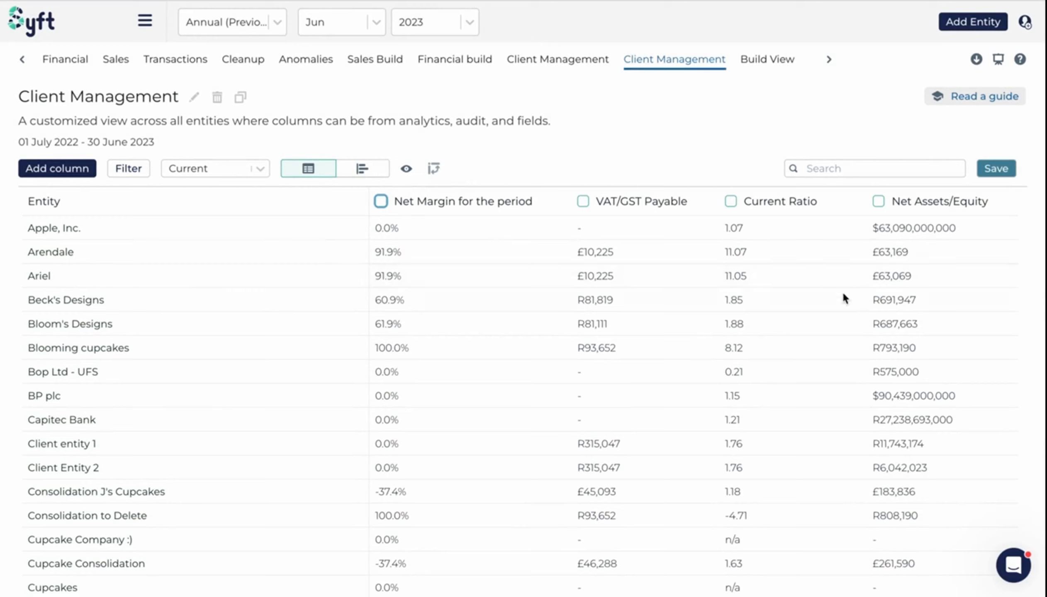
pyautogui.click(1002, 170)
# - Add the Sales health columns Discounts Given and Unique Product Sold to the view
pyautogui.click(439, 170)
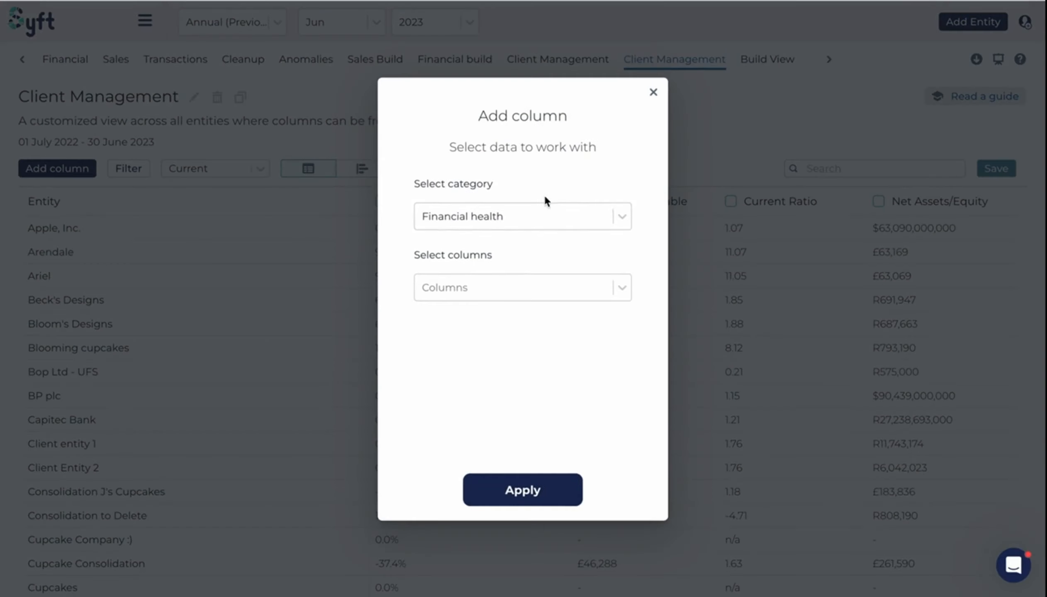
pyautogui.click(622, 217)
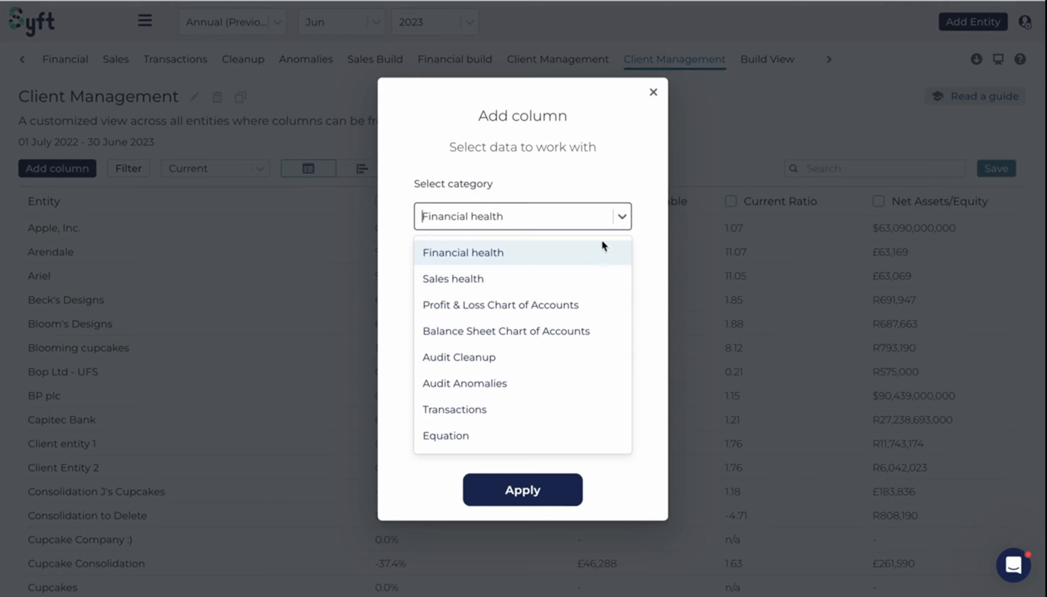
pyautogui.click(562, 290)
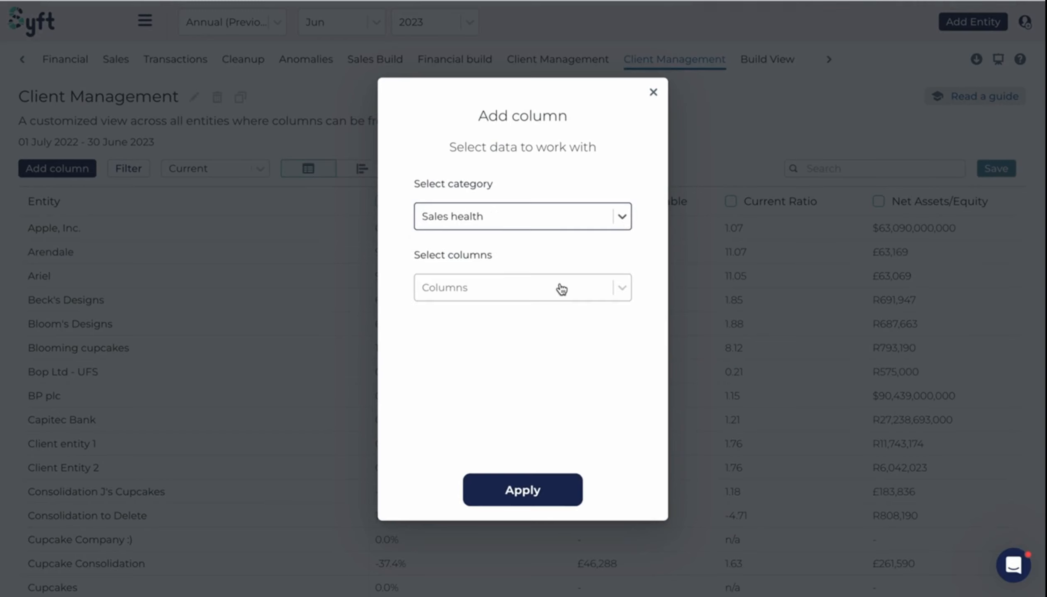
pyautogui.click(609, 286)
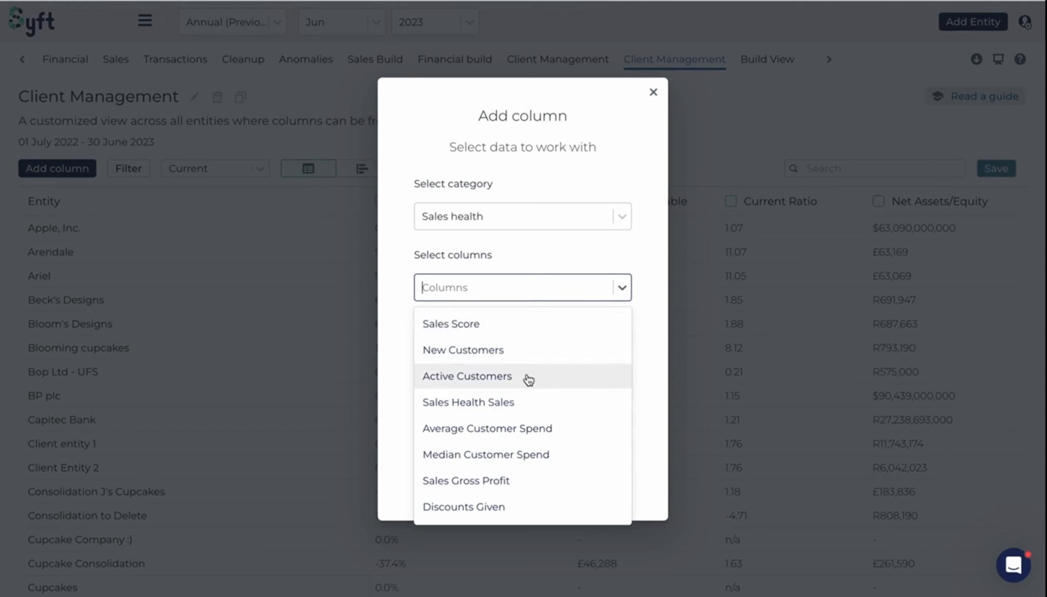
pyautogui.scroll(-1, 529, 390)
pyautogui.scroll(1, 530, 405)
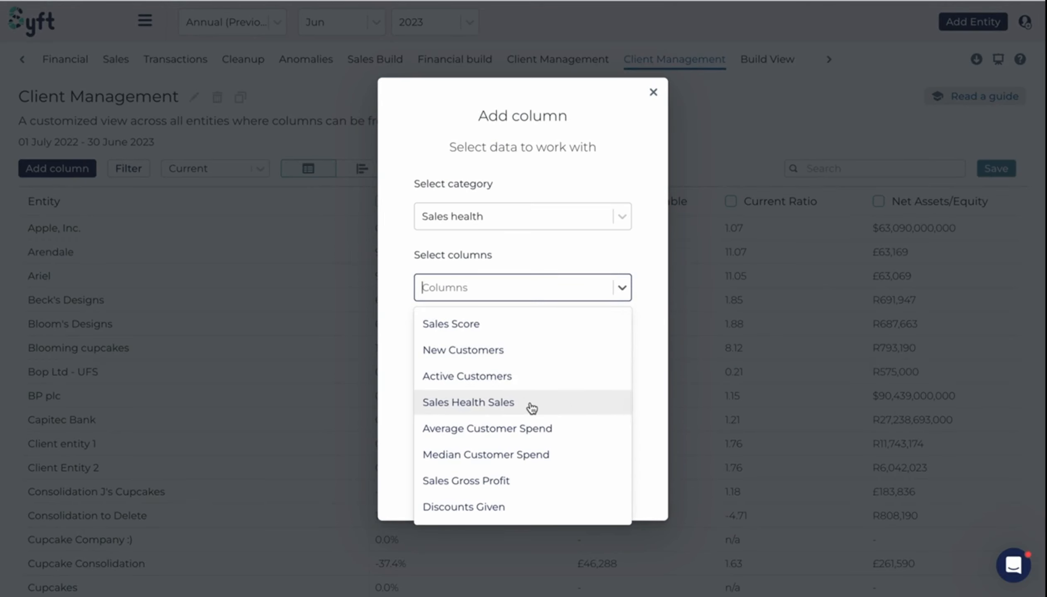
pyautogui.scroll(-3, 532, 406)
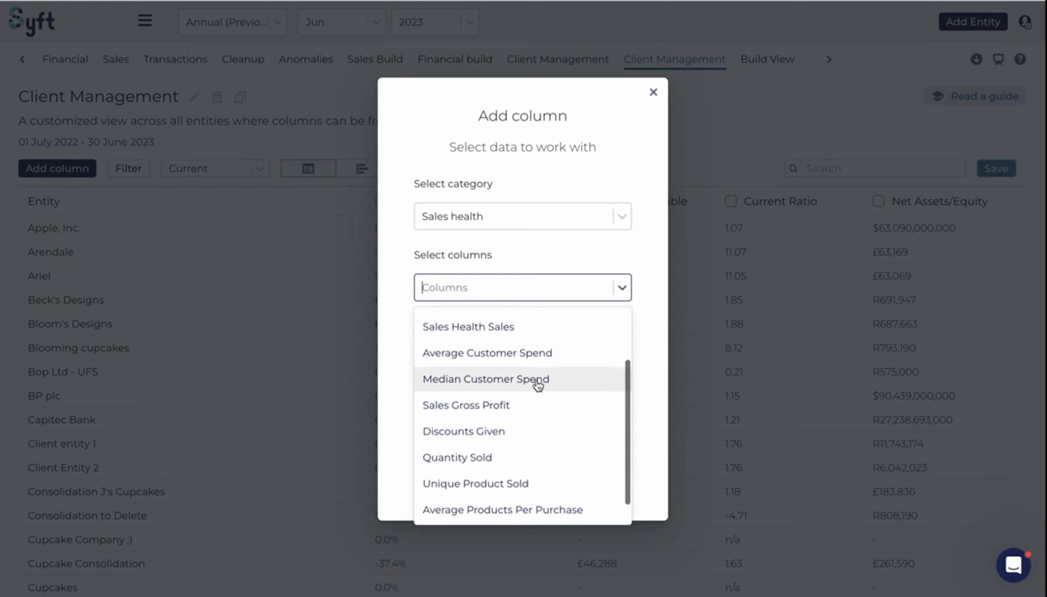
pyautogui.scroll(-1, 534, 390)
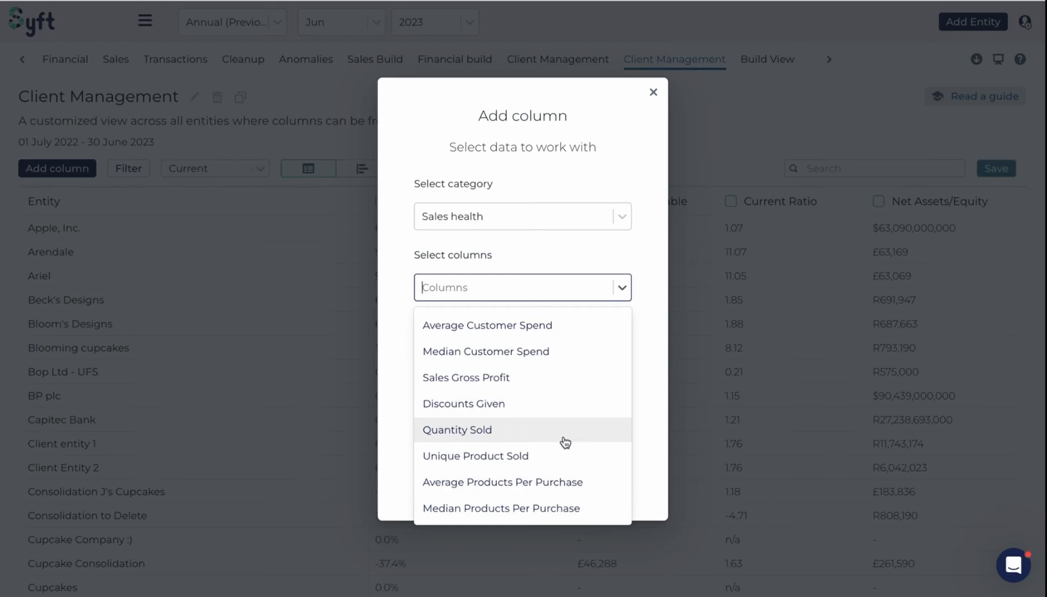
pyautogui.scroll(4, 565, 442)
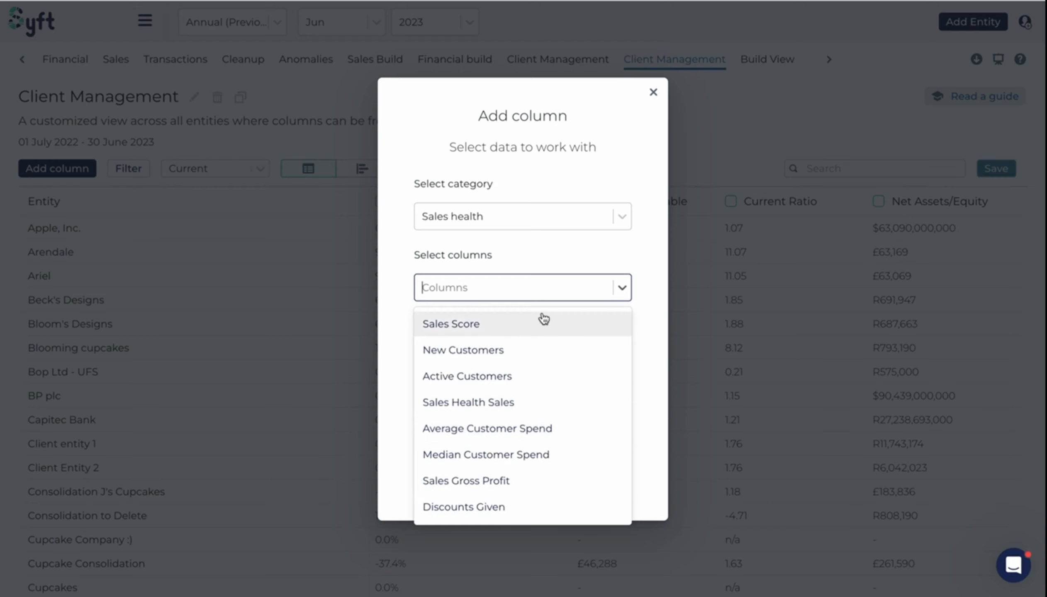
pyautogui.scroll(-3, 488, 416)
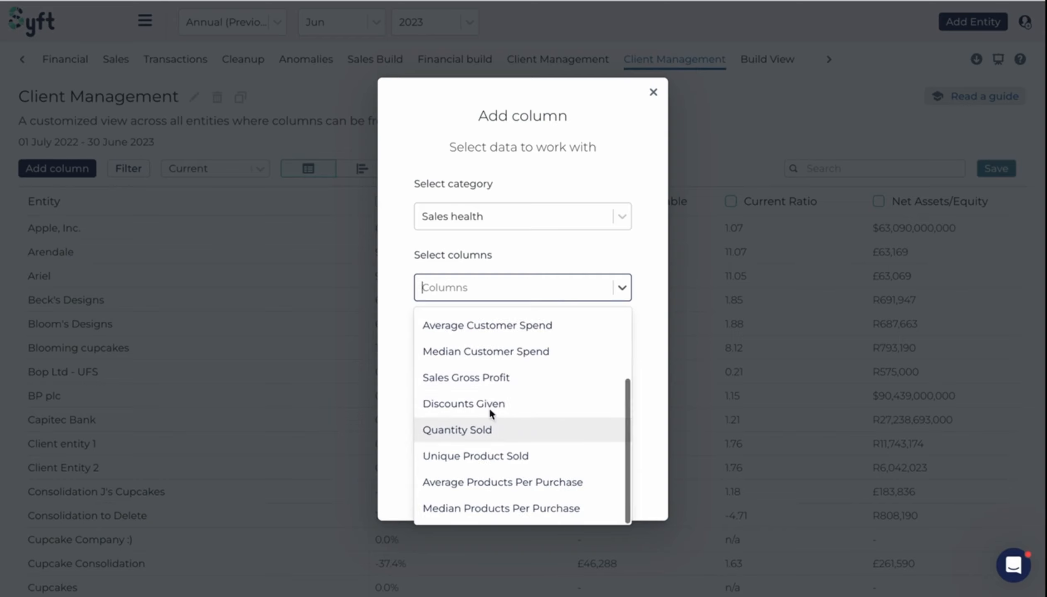
pyautogui.click(485, 402)
pyautogui.click(497, 453)
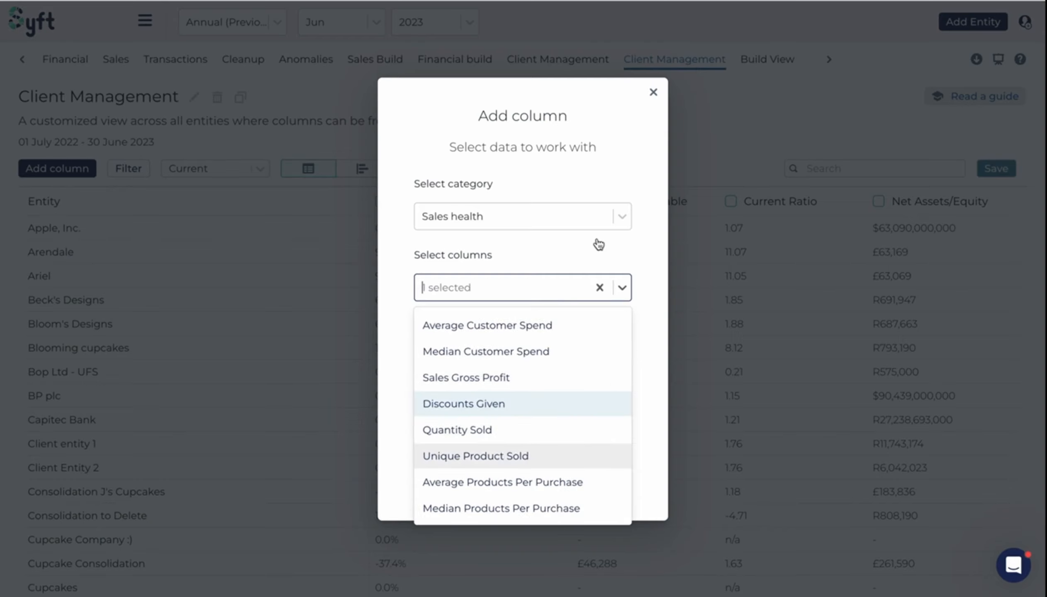
pyautogui.click(599, 243)
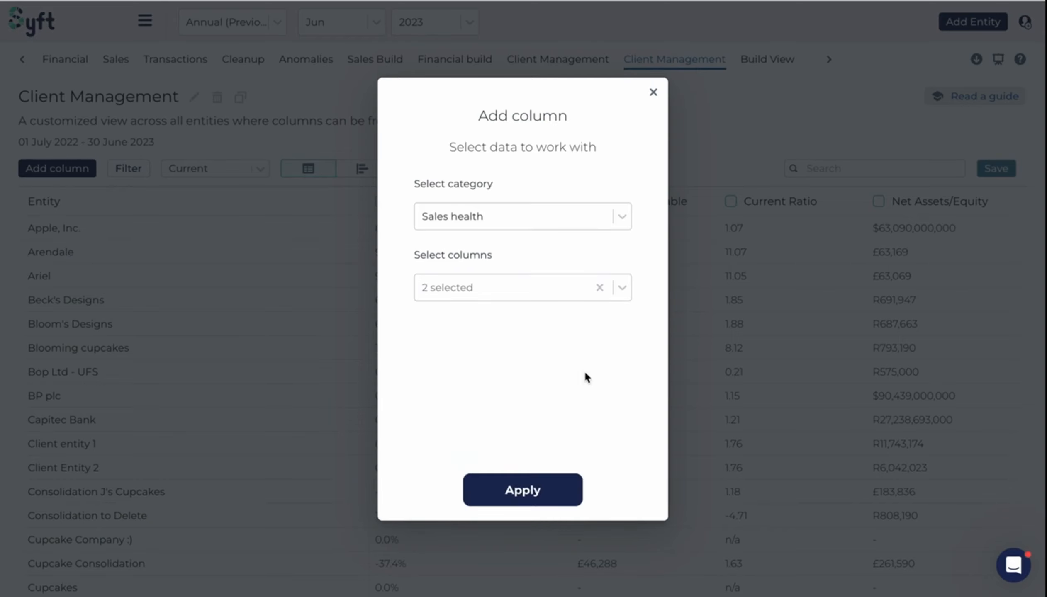
pyautogui.click(531, 486)
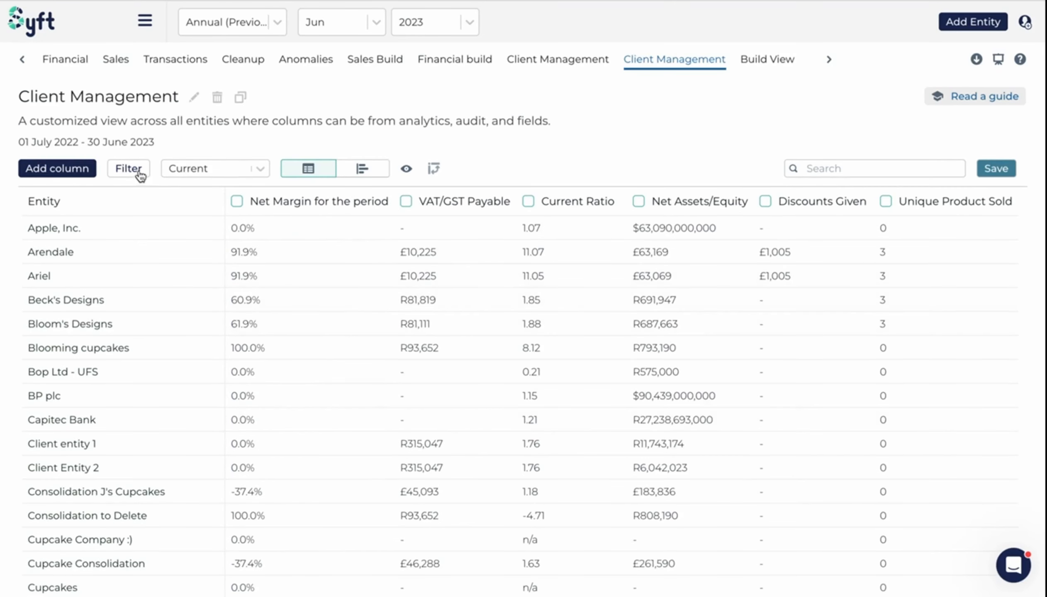
# - Open a new column dialog and browse the Profit & Loss Chart of Accounts column options
pyautogui.click(57, 169)
pyautogui.click(580, 216)
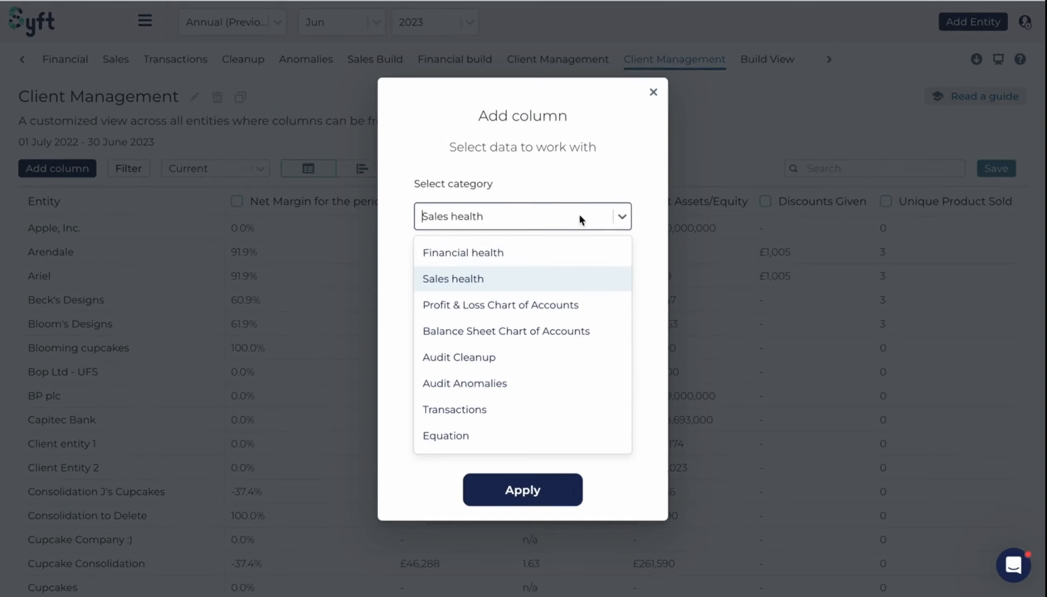
pyautogui.click(526, 313)
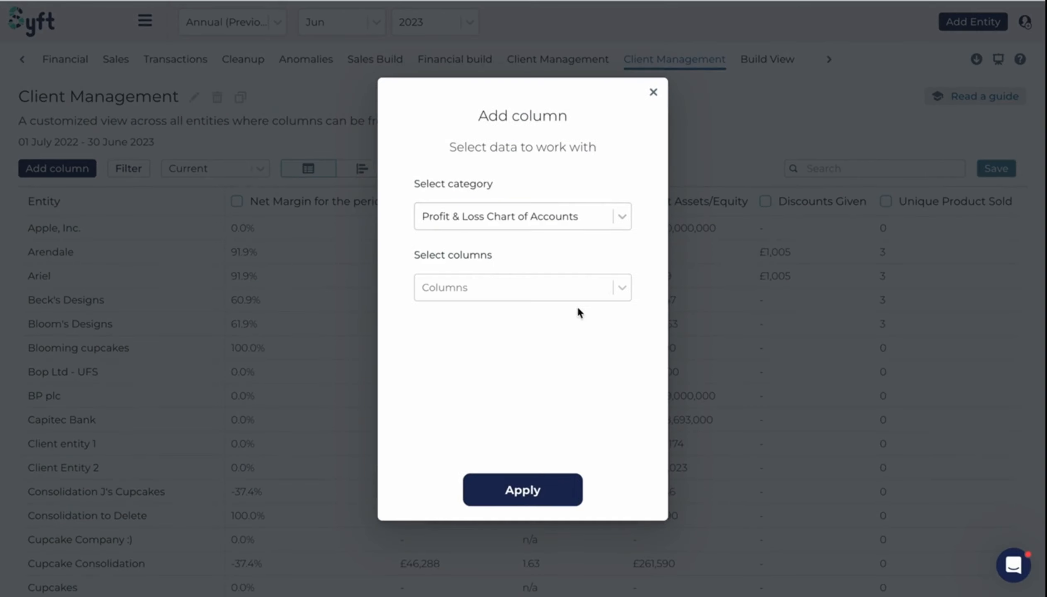
pyautogui.click(565, 287)
pyautogui.scroll(-5, 524, 439)
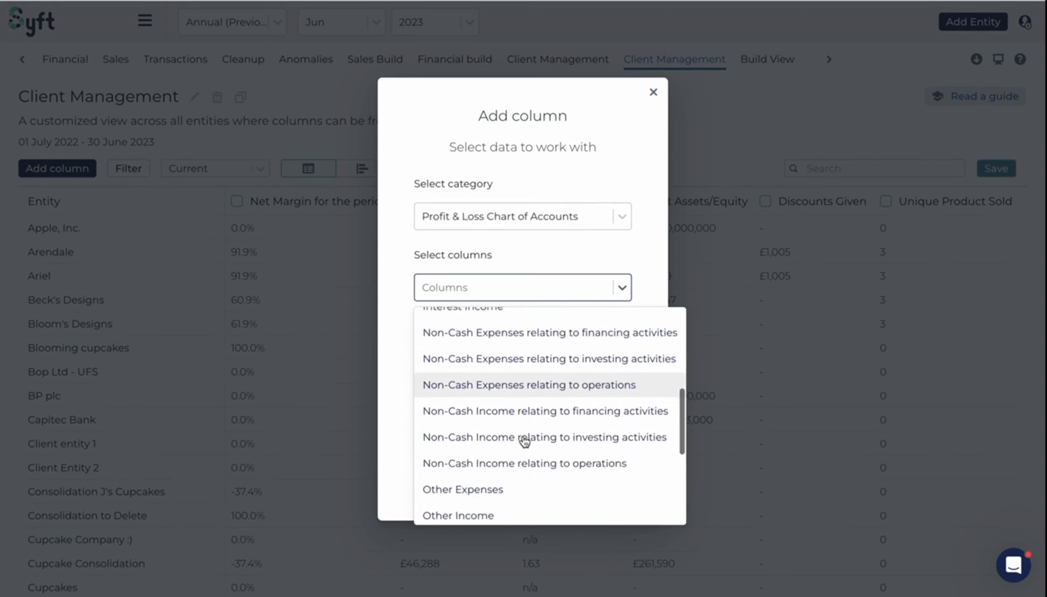
pyautogui.scroll(-5, 524, 441)
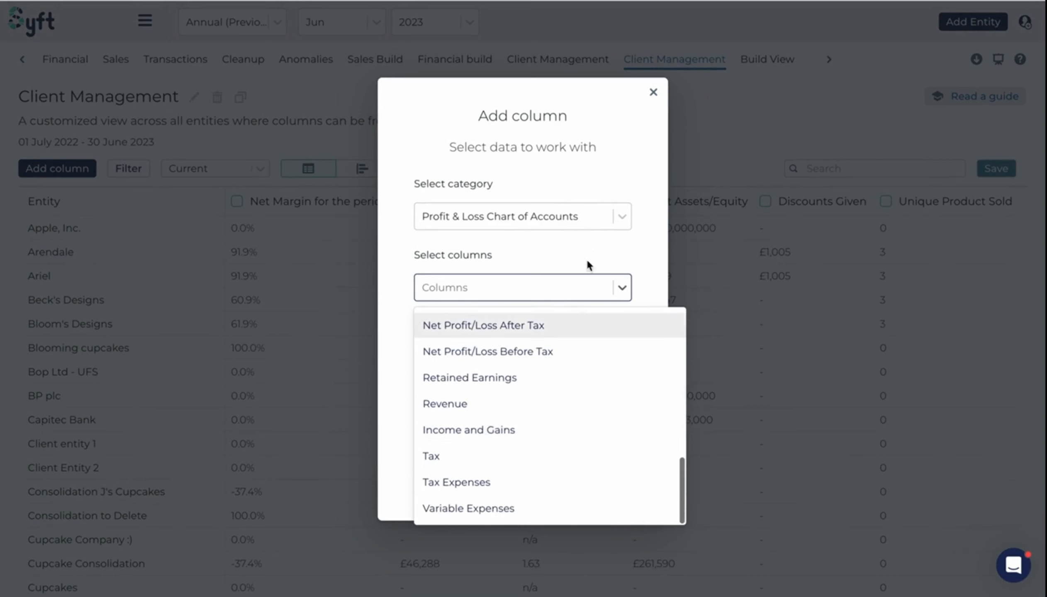
# - Switch the column category to Balance Sheet Chart of Accounts and scroll through its available columns
pyautogui.click(617, 217)
pyautogui.click(617, 217)
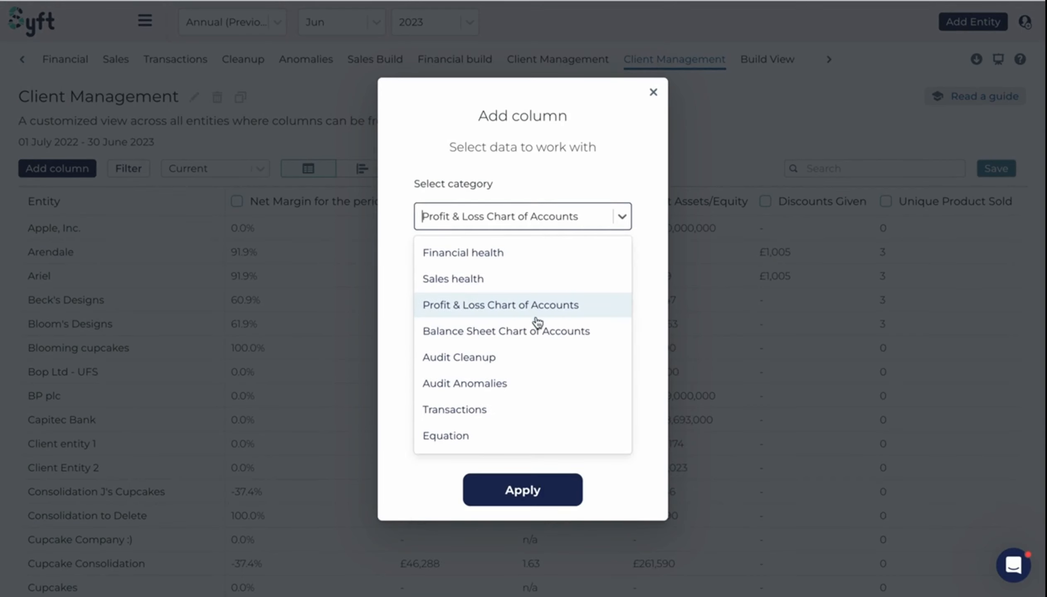
pyautogui.click(524, 343)
pyautogui.click(592, 296)
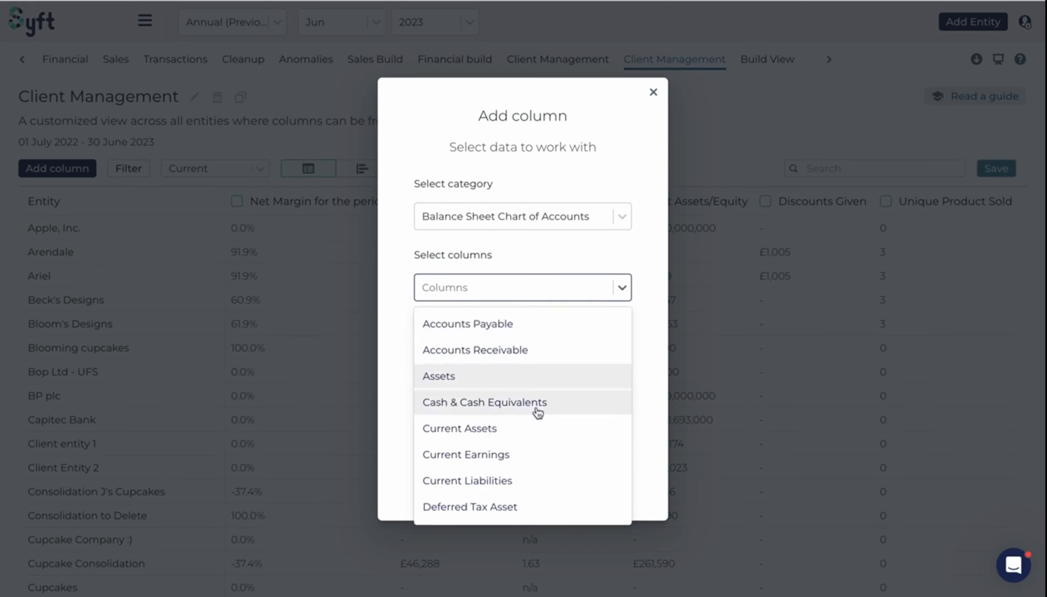
pyautogui.scroll(-1, 538, 422)
pyautogui.scroll(-3, 528, 381)
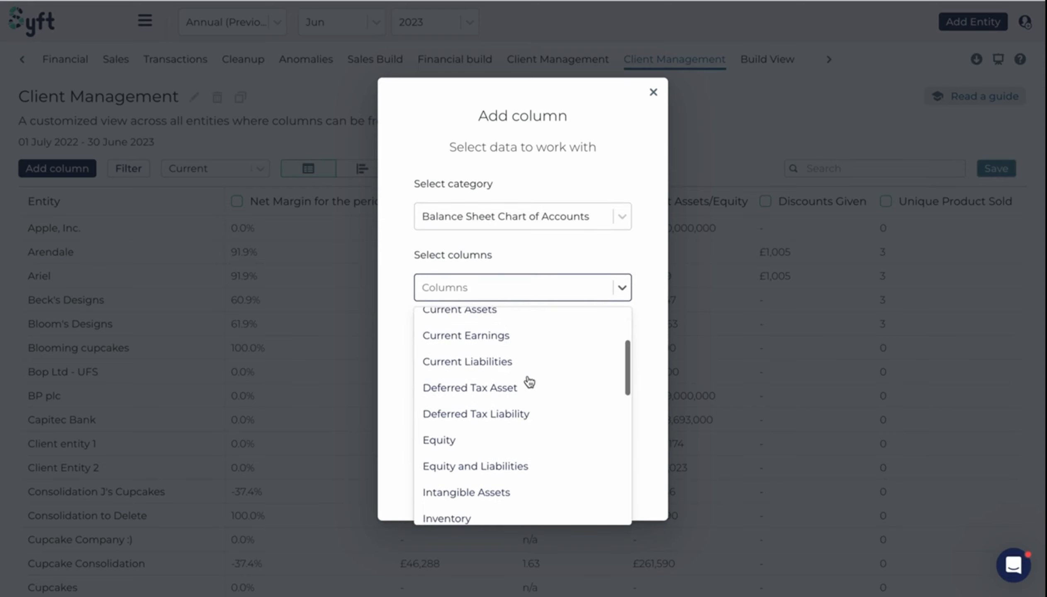
pyautogui.scroll(-2, 530, 417)
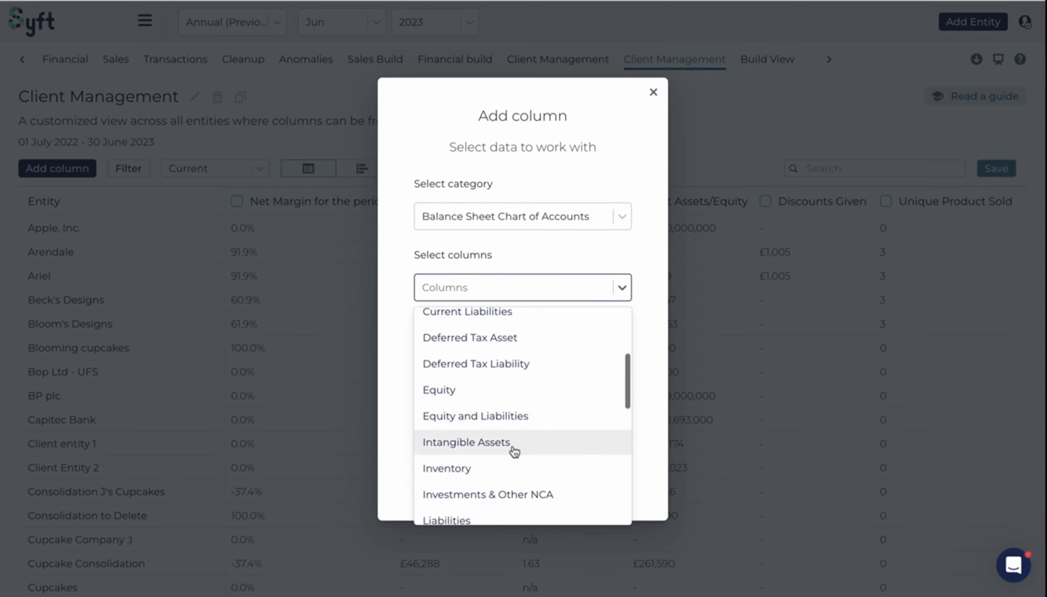
pyautogui.scroll(-5, 503, 471)
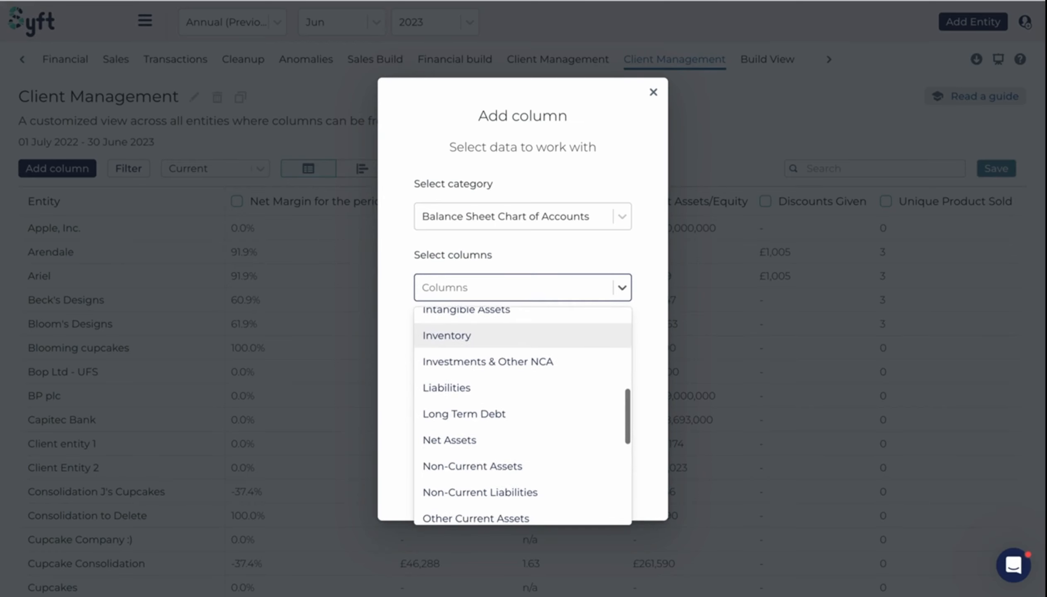
pyautogui.scroll(-8, 503, 476)
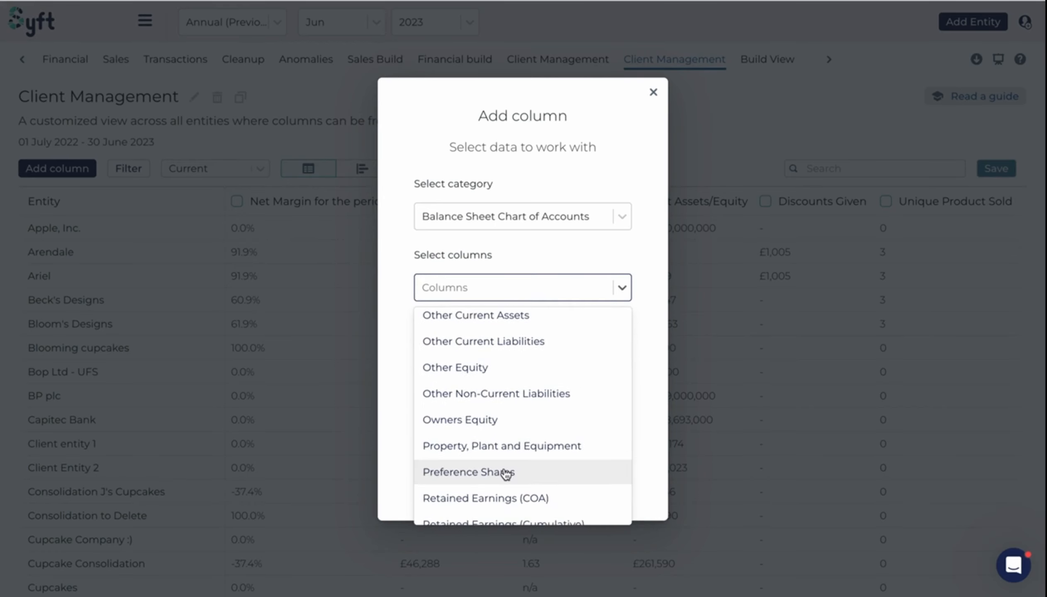
pyautogui.scroll(-2, 504, 473)
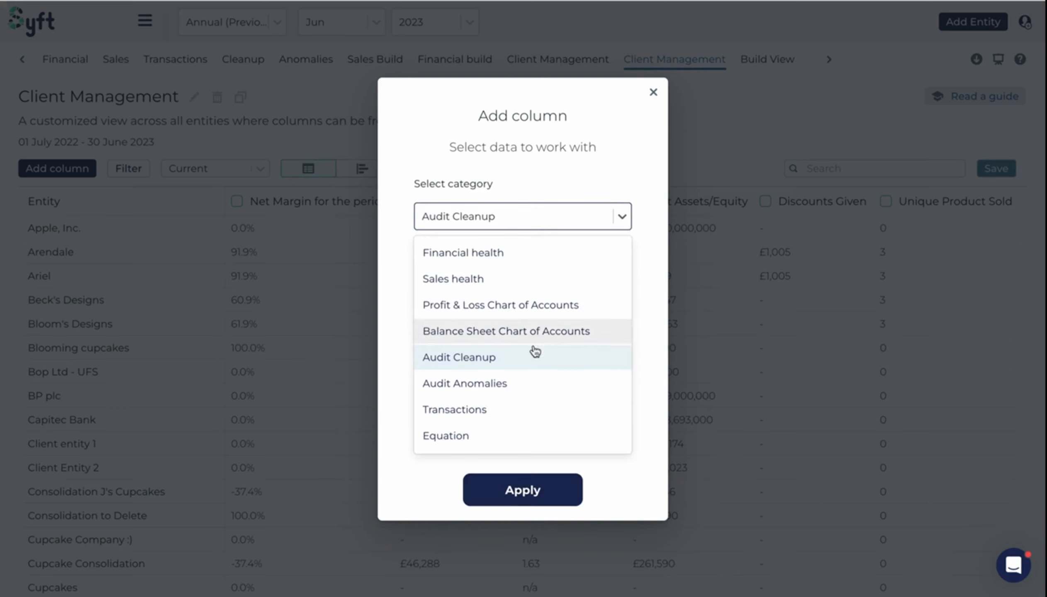
# - Browse the column options under the Audit Cleanup and Audit Anomalies categories
pyautogui.click(639, 272)
pyautogui.click(622, 291)
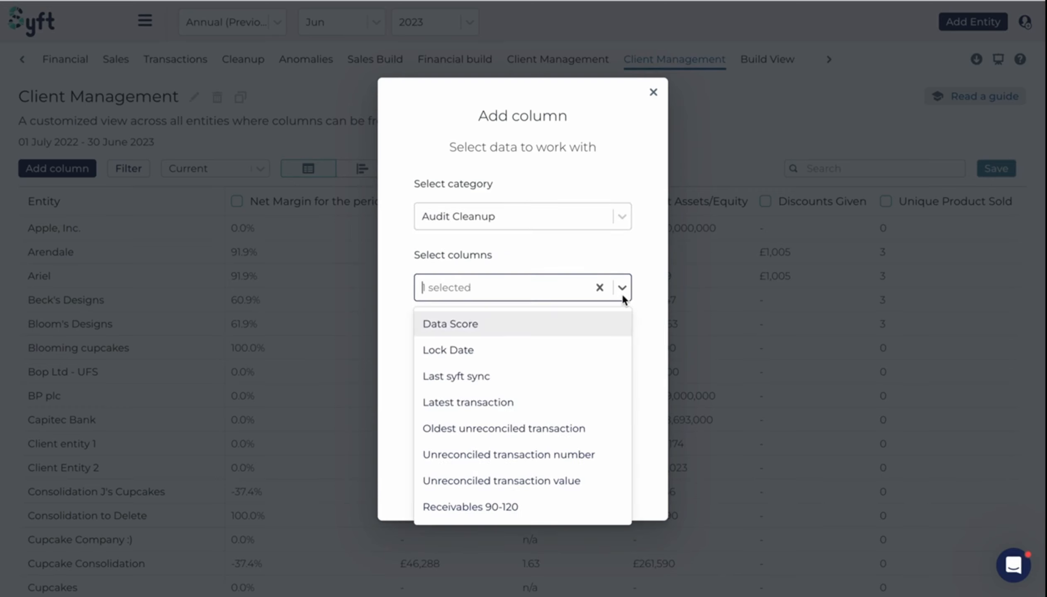
pyautogui.scroll(-3, 545, 449)
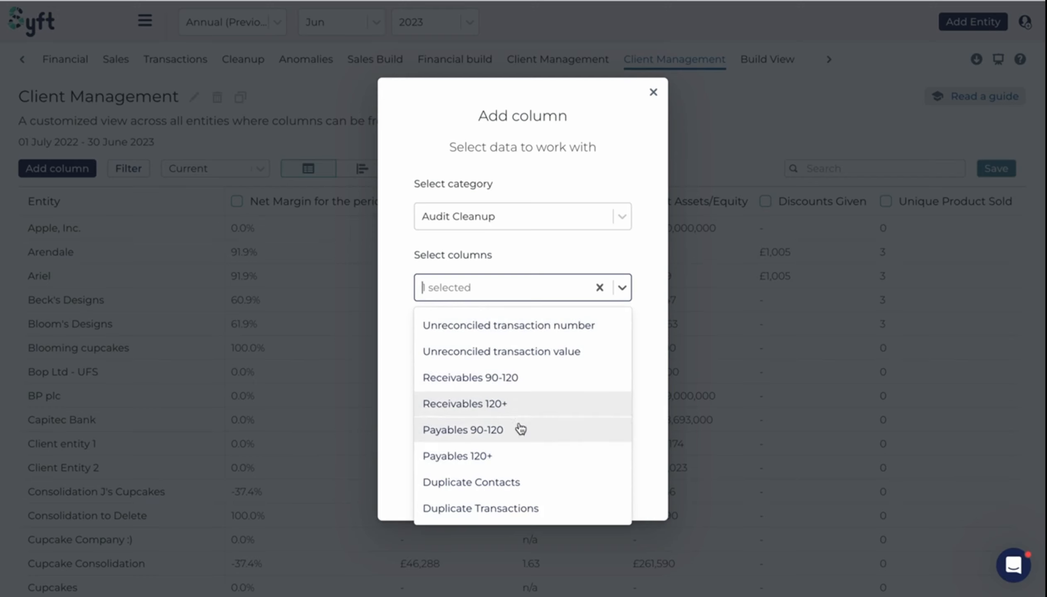
pyautogui.click(565, 253)
pyautogui.click(607, 217)
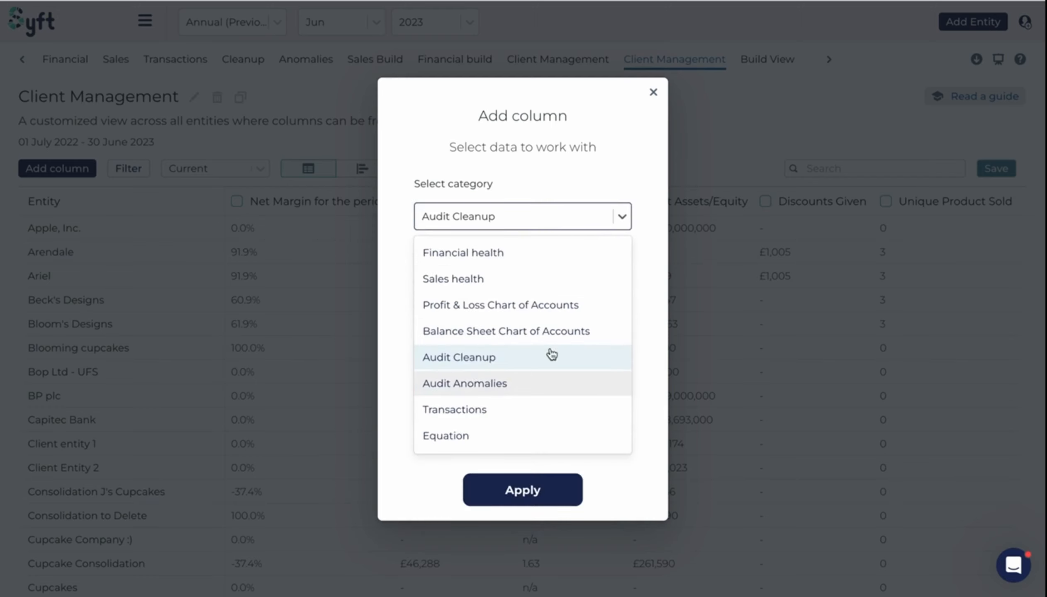
pyautogui.click(552, 376)
pyautogui.click(623, 289)
pyautogui.scroll(-1, 561, 451)
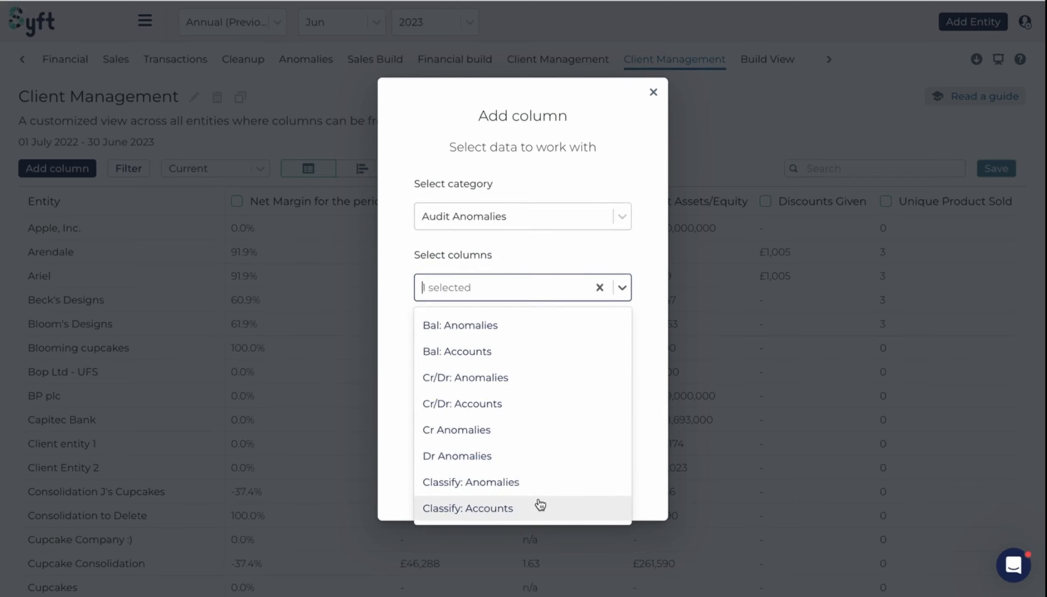
# - Browse the Transactions category's column options, then close the column dialog without adding anything
pyautogui.click(625, 251)
pyautogui.click(614, 223)
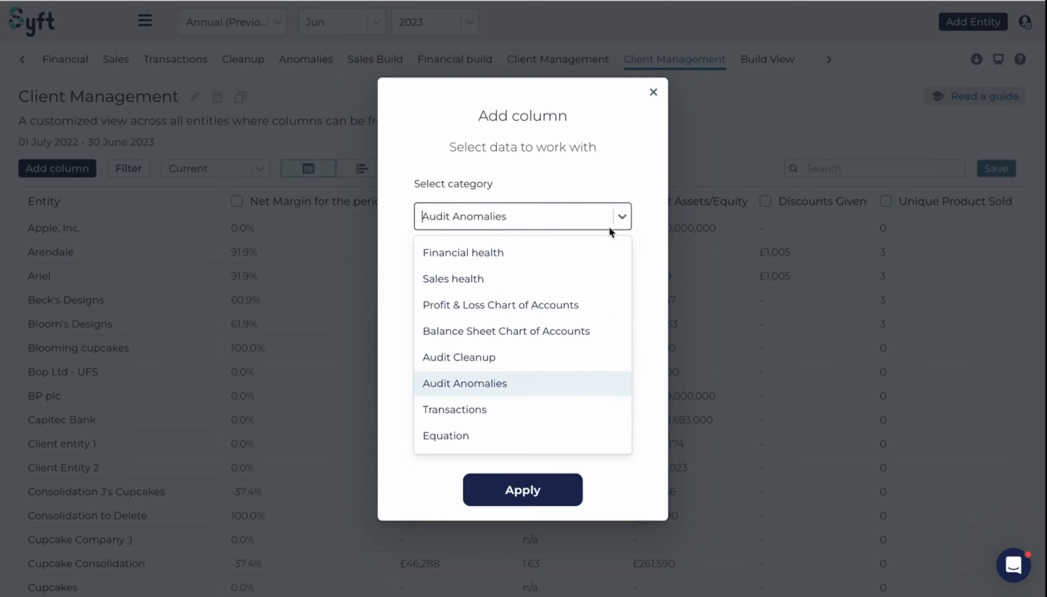
pyautogui.click(480, 419)
pyautogui.click(622, 289)
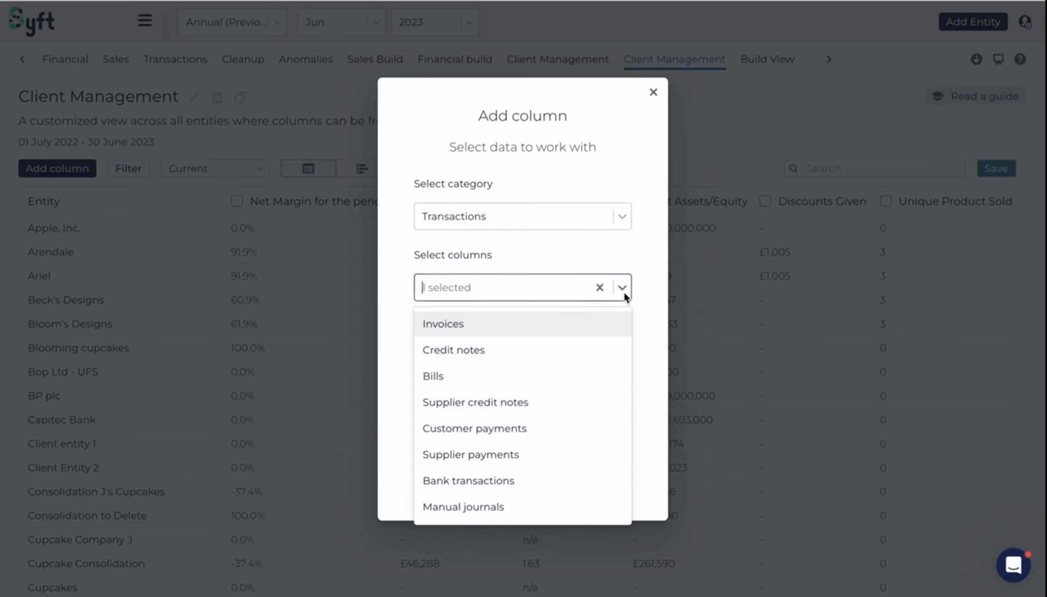
pyautogui.scroll(-2, 563, 419)
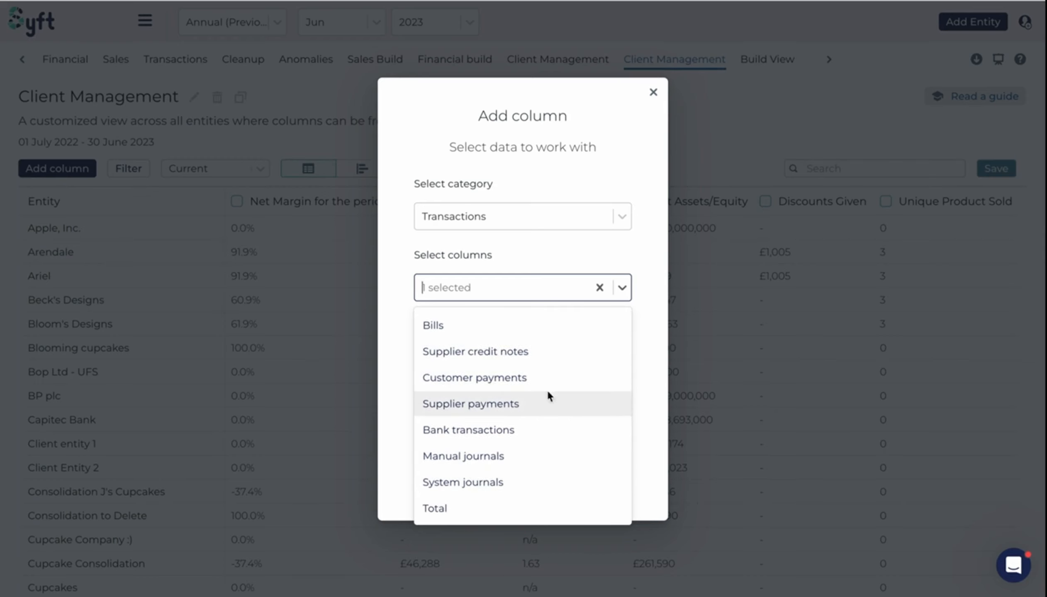
pyautogui.scroll(2, 549, 373)
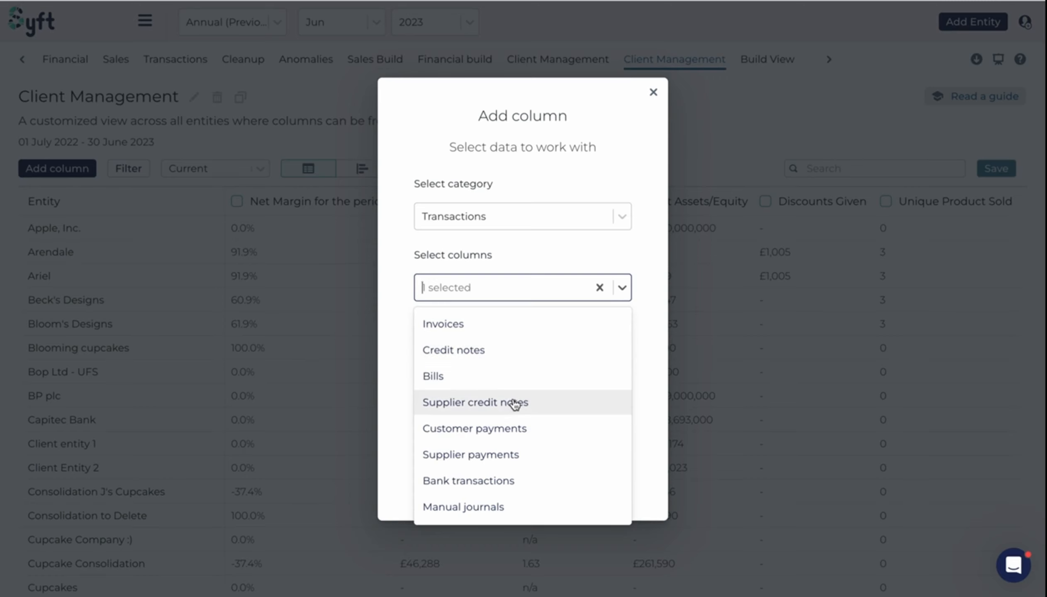
pyautogui.click(619, 260)
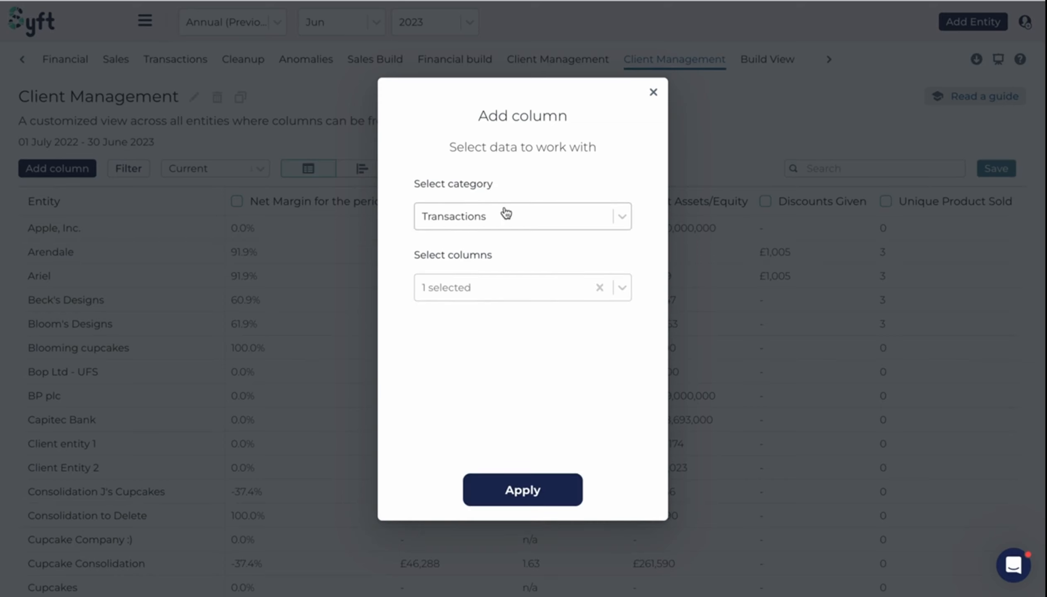
pyautogui.click(653, 92)
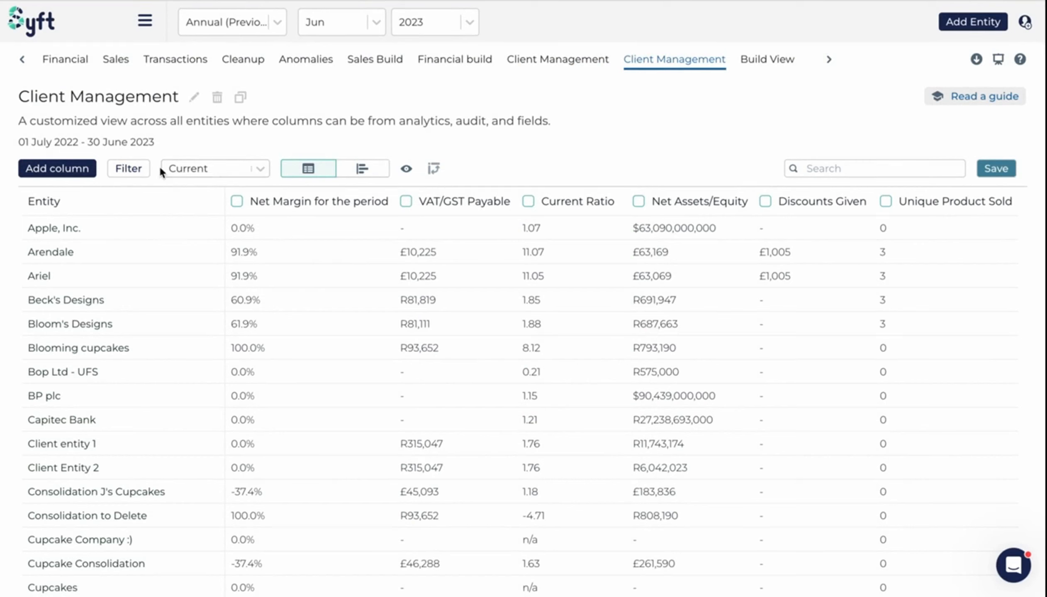
# - Open the display selector to review the Current, Growth and Growth % options
pyautogui.click(259, 170)
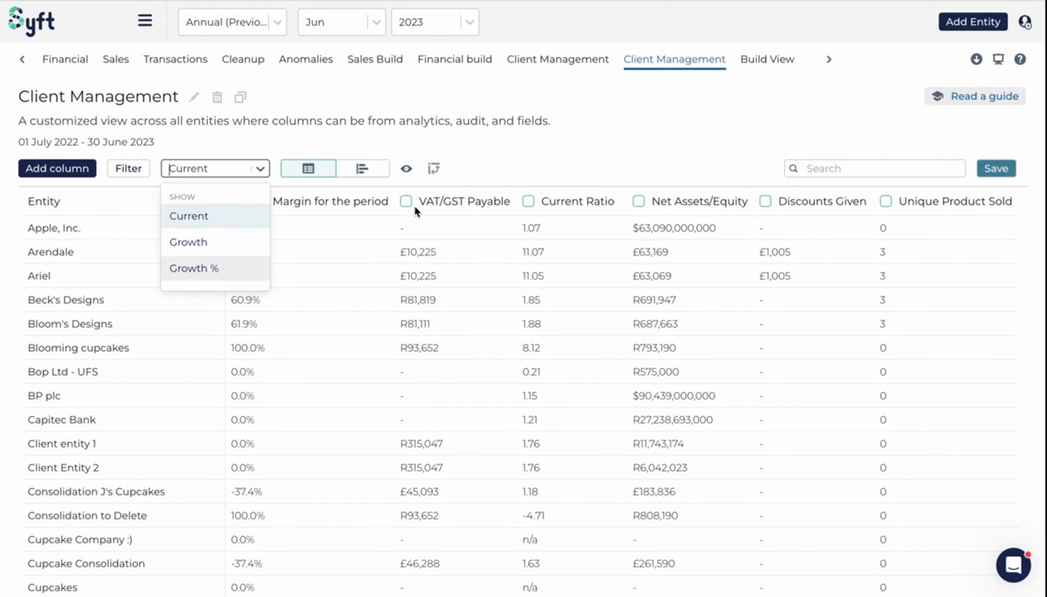
pyautogui.click(552, 150)
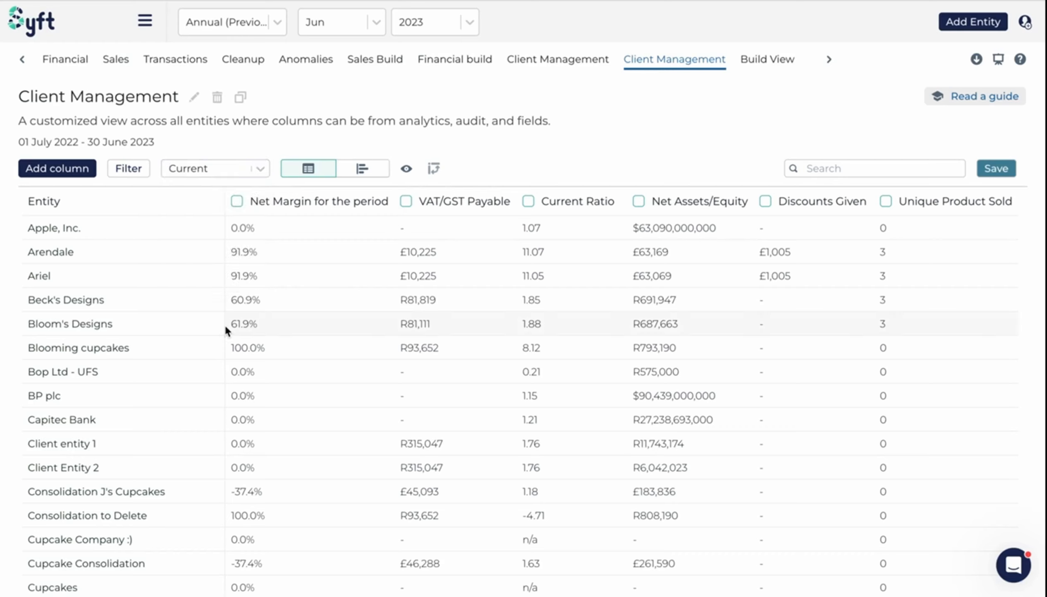
# - Open a new column dialog, choose the Equation category, review existing equations and start creating a new equation
pyautogui.click(90, 179)
pyautogui.click(622, 217)
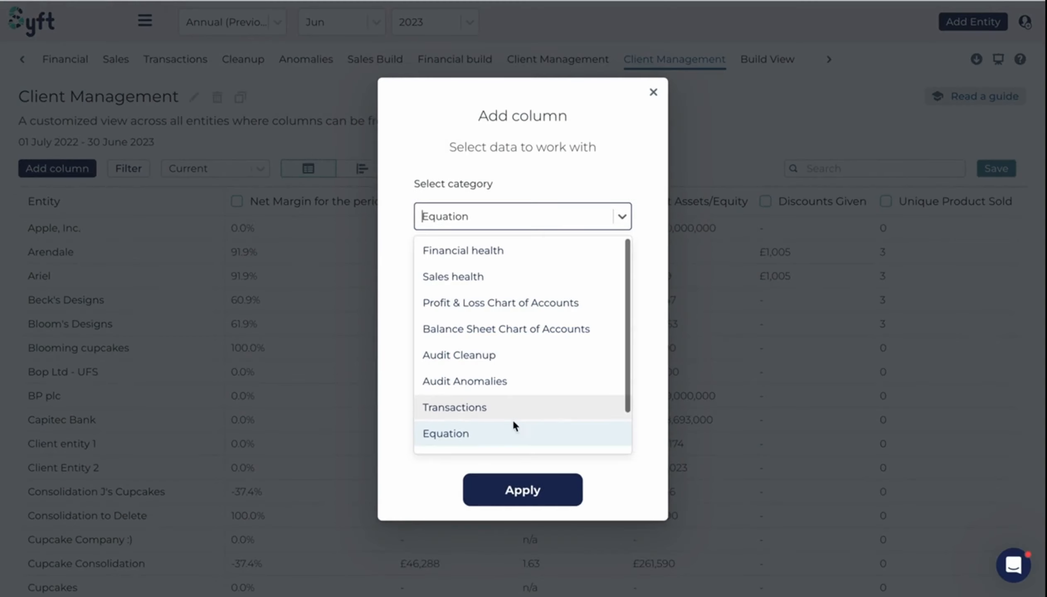
pyautogui.click(483, 432)
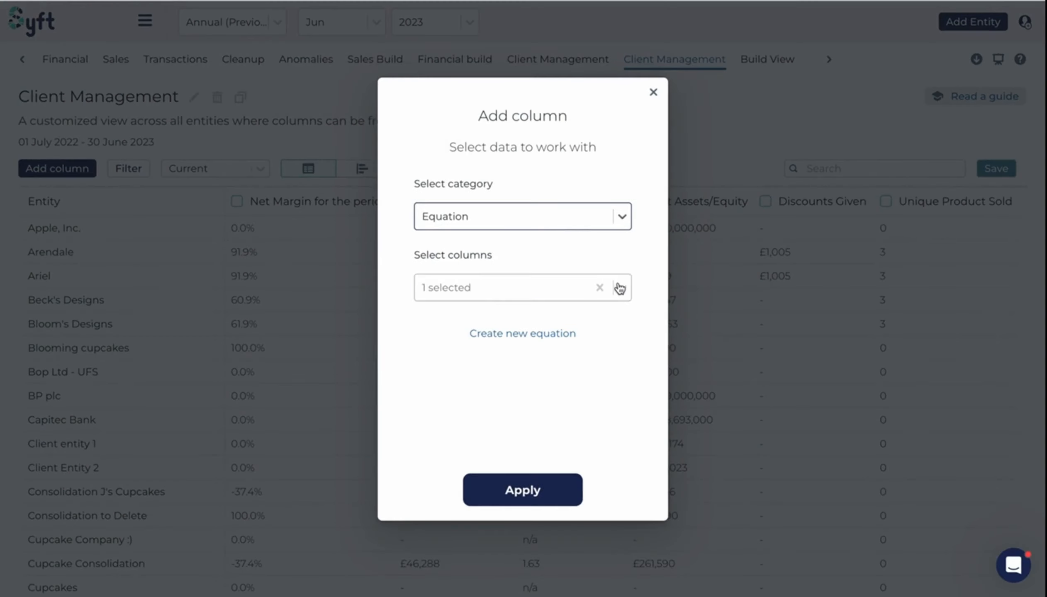
pyautogui.click(621, 287)
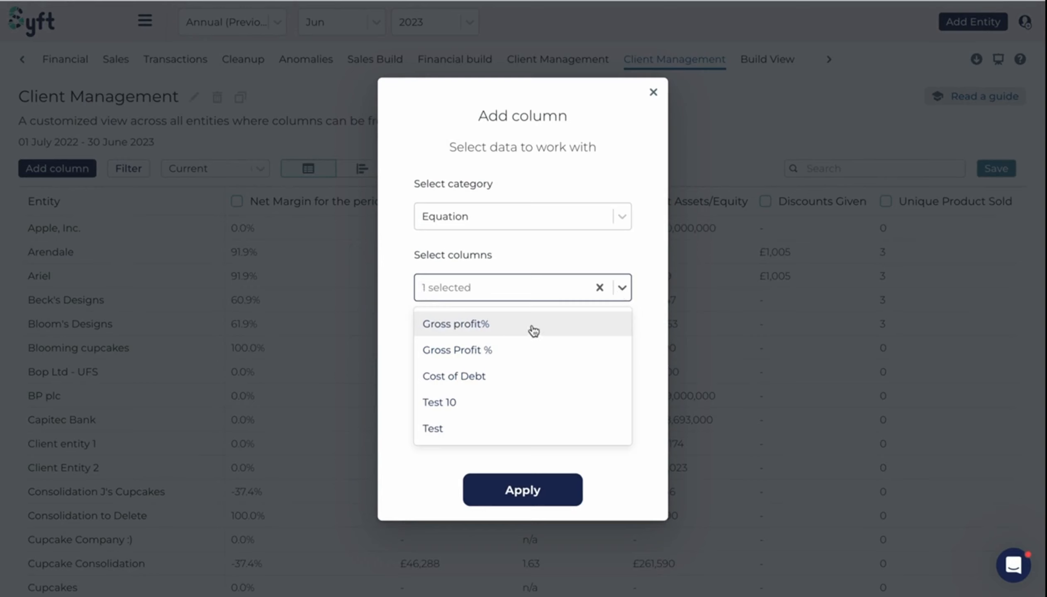
pyautogui.click(590, 257)
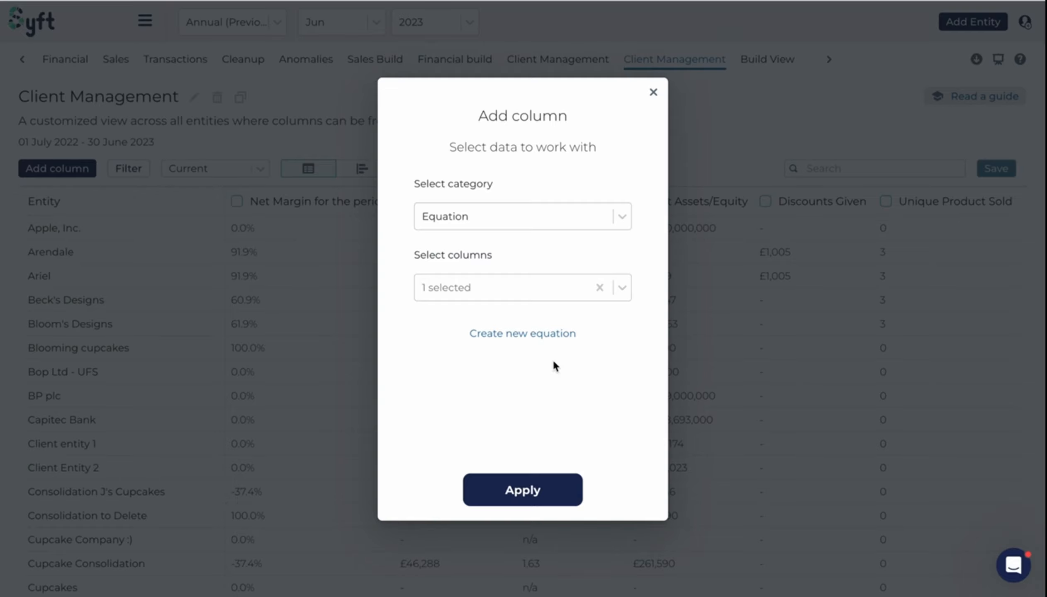
pyautogui.click(545, 339)
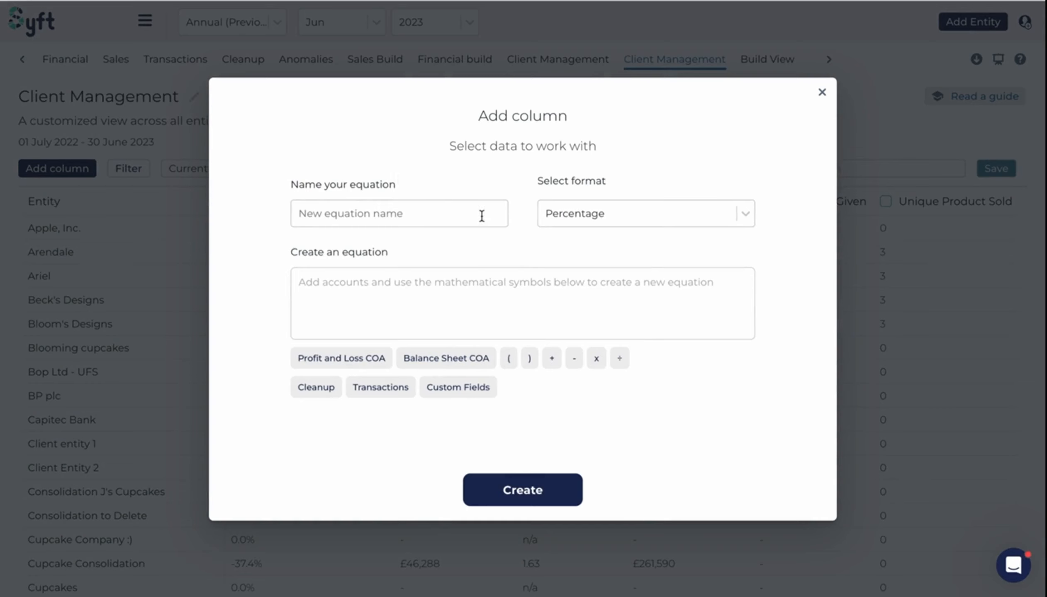
# - Name the new equation Gross Profit per Invoice, keeping the Percentage format
pyautogui.click(640, 216)
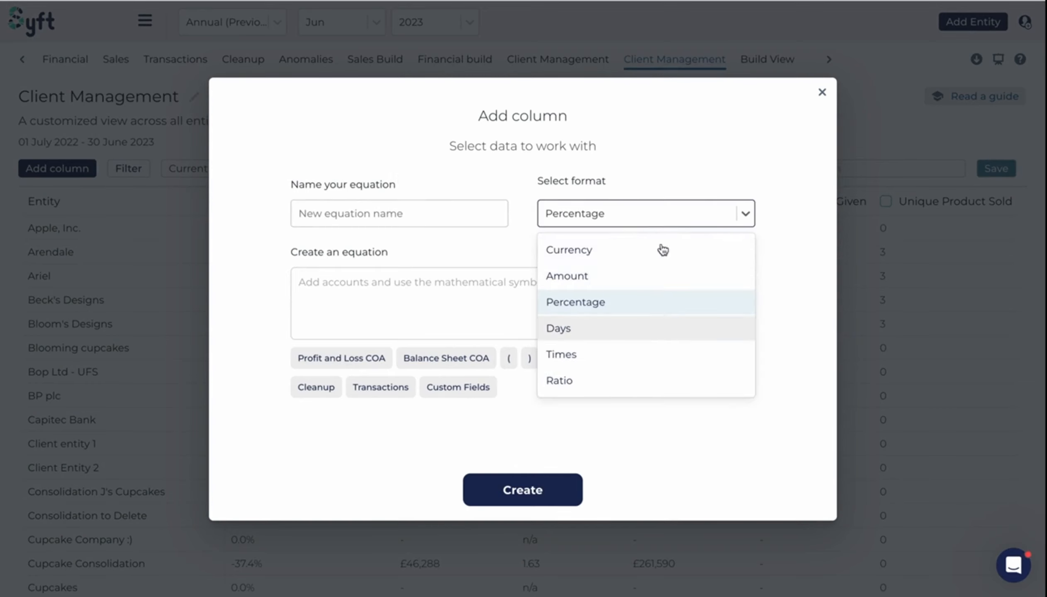
pyautogui.click(516, 181)
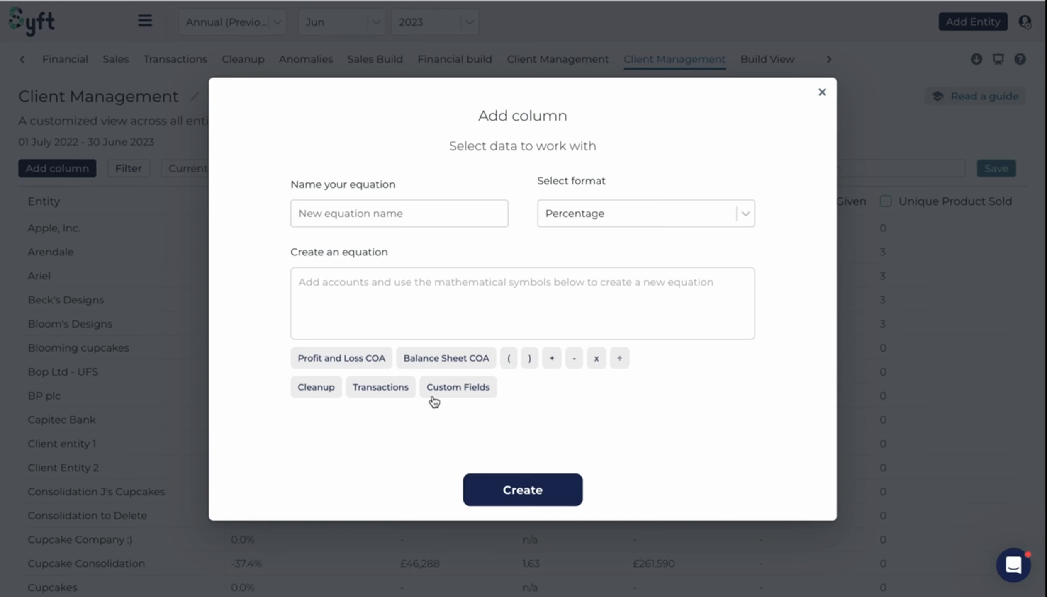
pyautogui.click(353, 210)
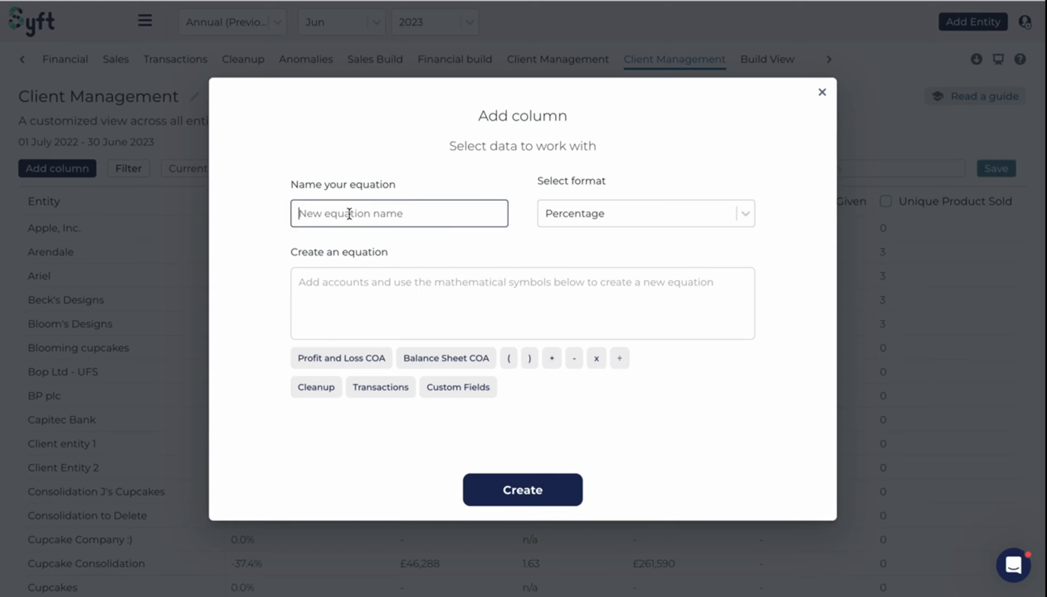
pyautogui.write('Gross Profit per Invoice')
# - Add current-period Gross Profit from the Profit and Loss accounts to the equation
pyautogui.click(350, 357)
pyautogui.click(474, 214)
pyautogui.write('gros')
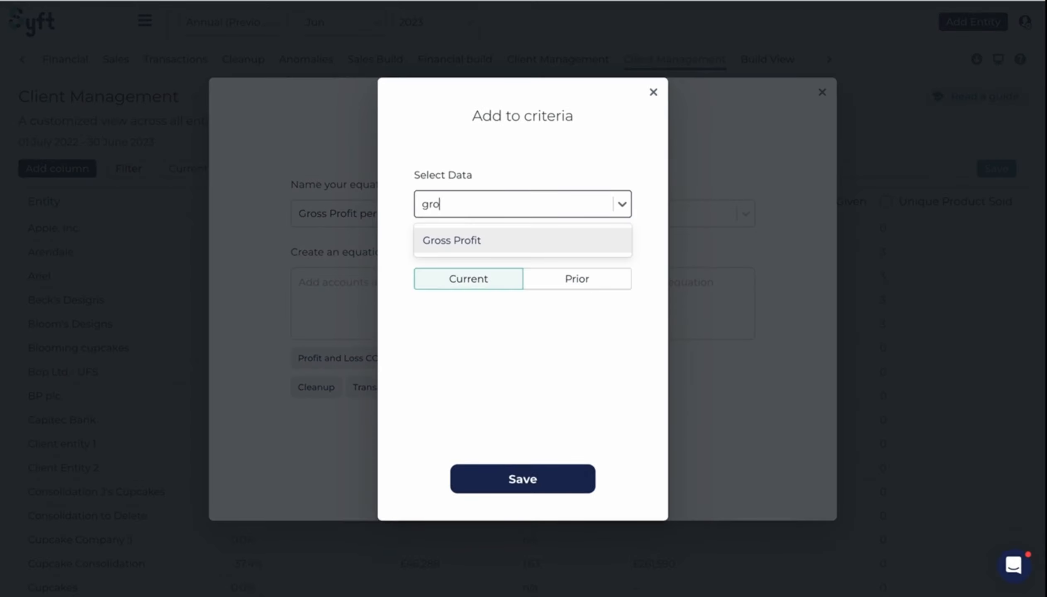
pyautogui.click(480, 239)
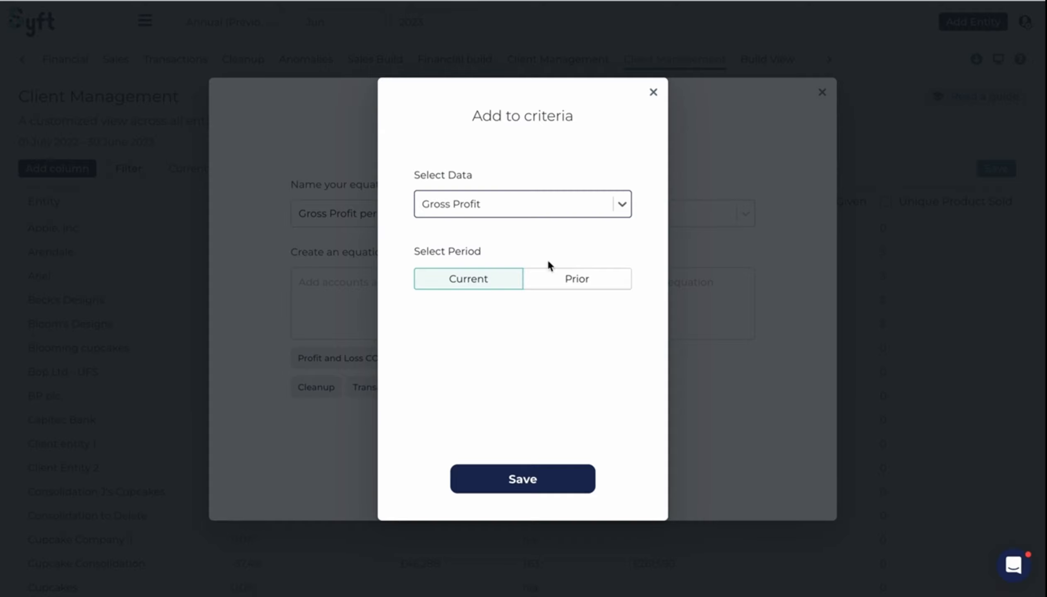
pyautogui.click(509, 479)
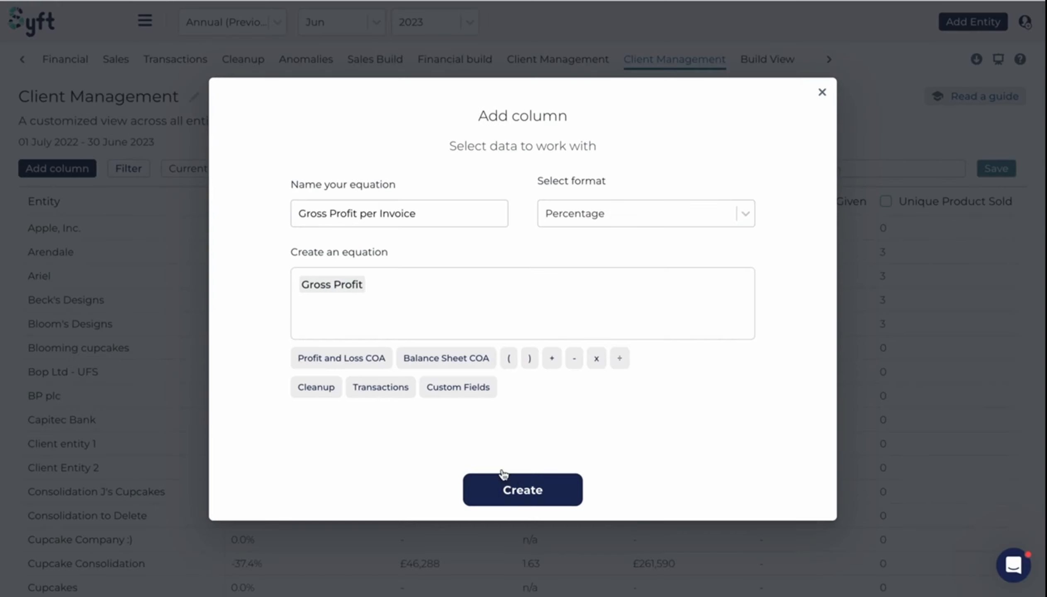
# - Divide Gross Profit by current-period Invoices from the Transactions data in the equation
pyautogui.click(620, 359)
pyautogui.click(392, 386)
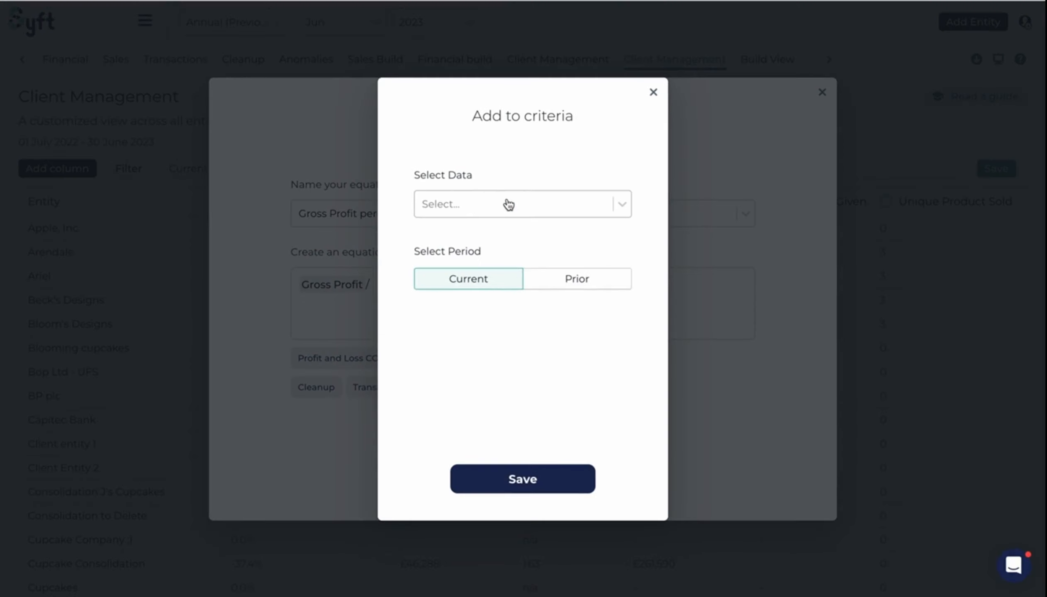
pyautogui.click(508, 205)
pyautogui.click(482, 238)
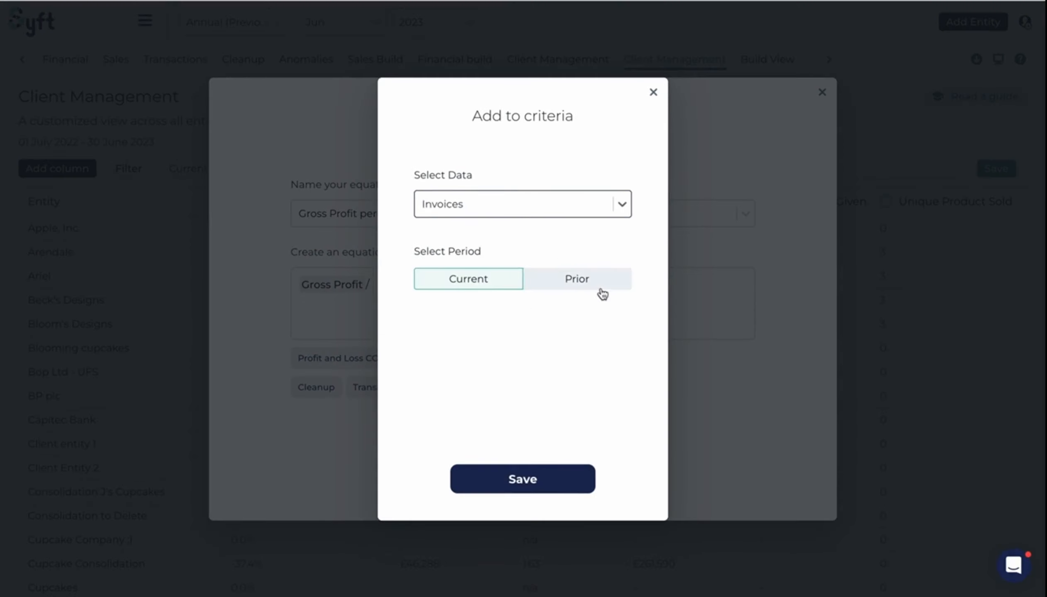
pyautogui.click(534, 485)
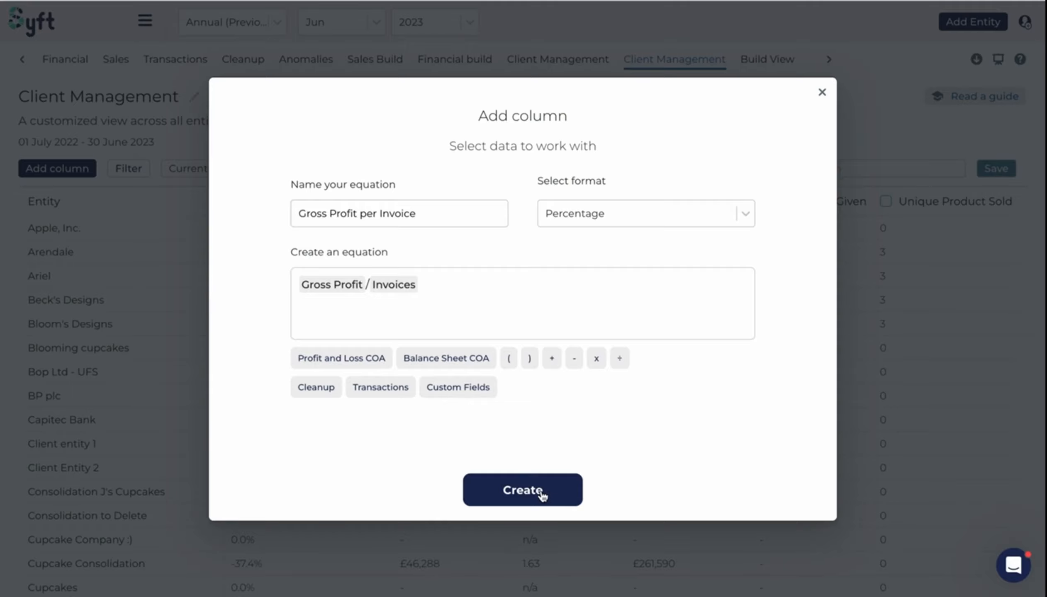
# - Create the equation and add the Gross Profit per Invoice equation column to the Client Management view
pyautogui.click(522, 490)
pyautogui.click(595, 288)
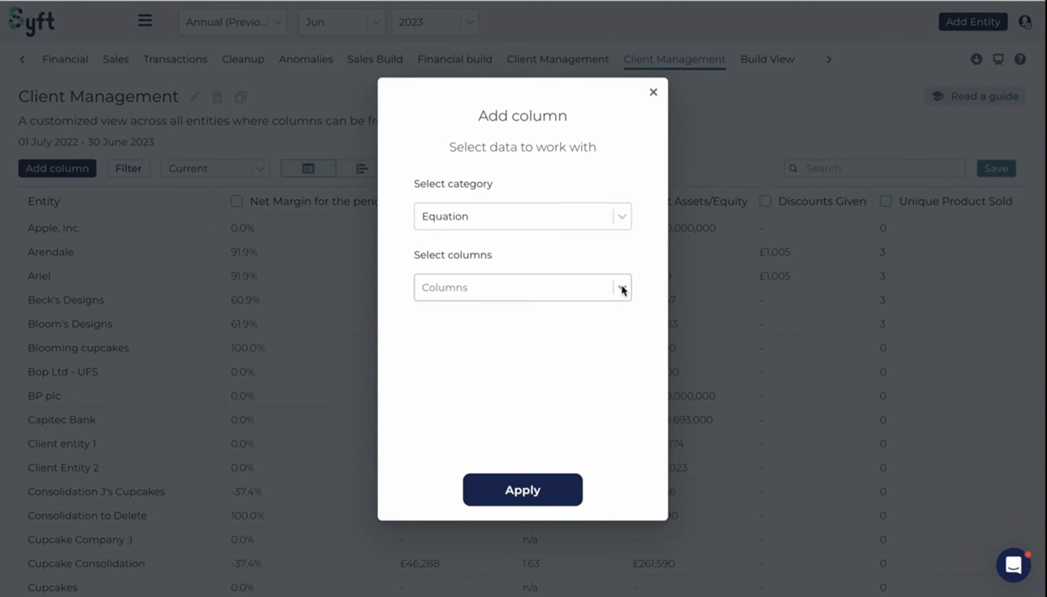
pyautogui.click(621, 288)
pyautogui.click(508, 455)
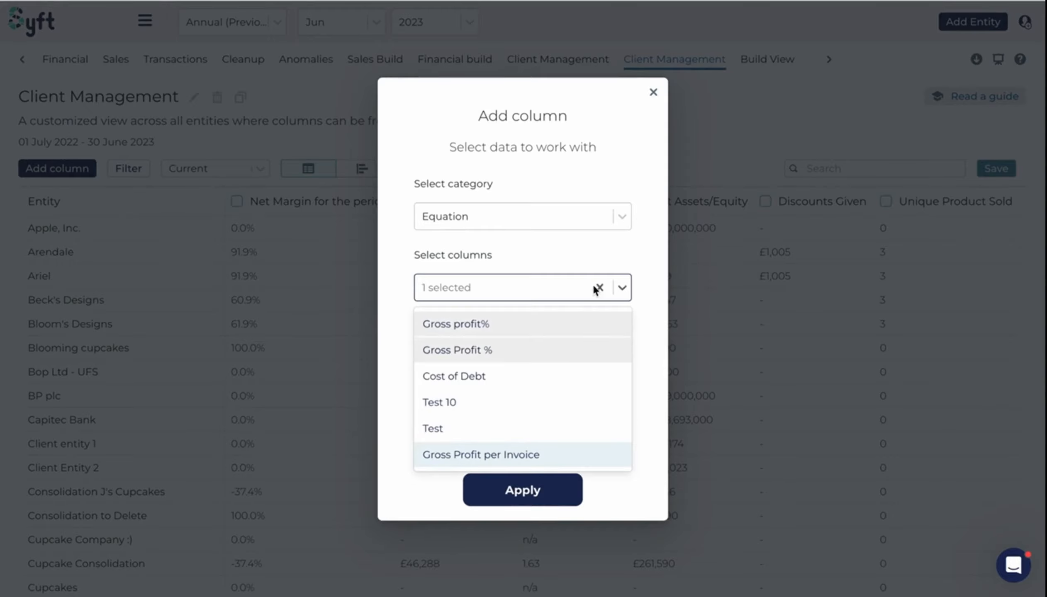
pyautogui.click(621, 256)
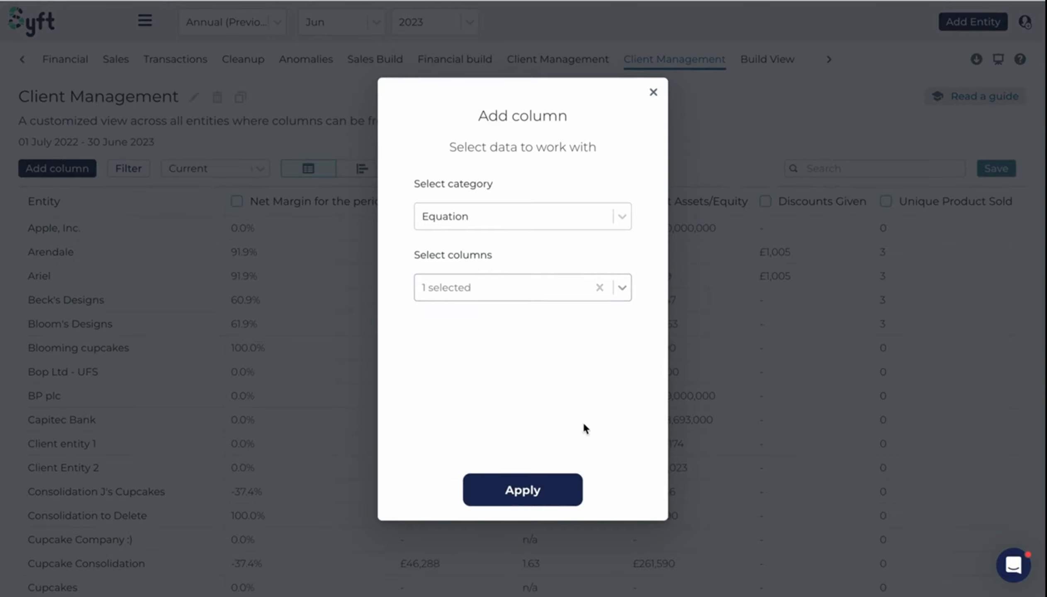
pyautogui.click(536, 492)
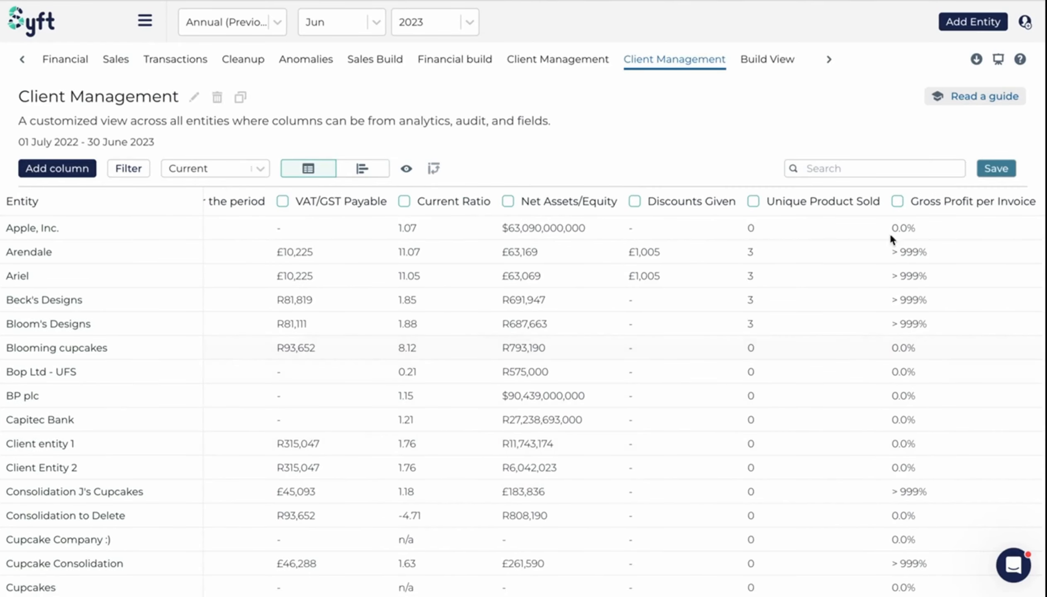
# - Scroll through the table to review the new Gross Profit per Invoice column alongside the other columns
pyautogui.scroll(-3, 899, 350)
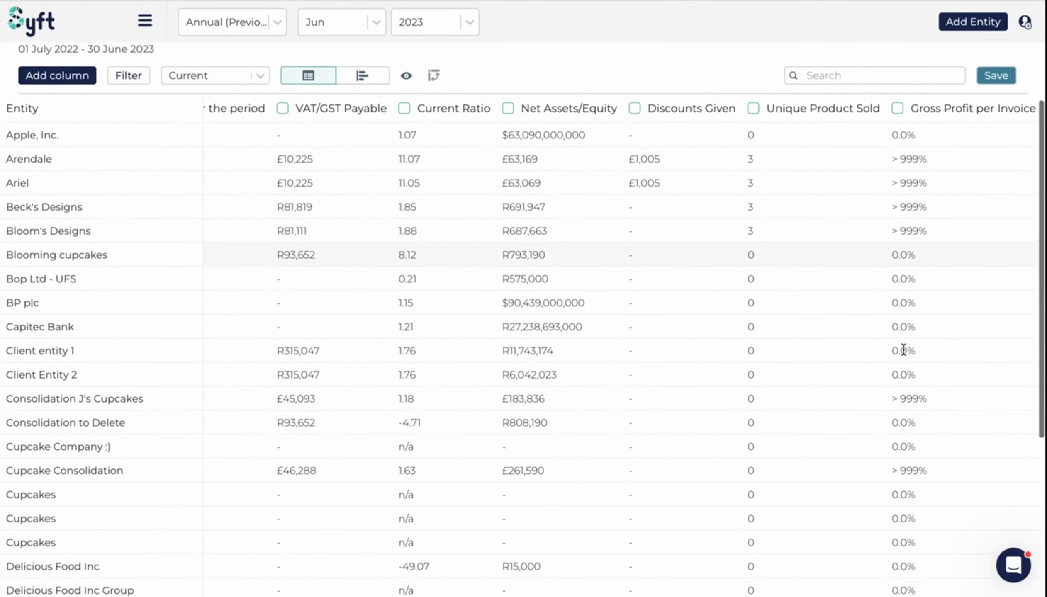
pyautogui.scroll(3, 897, 350)
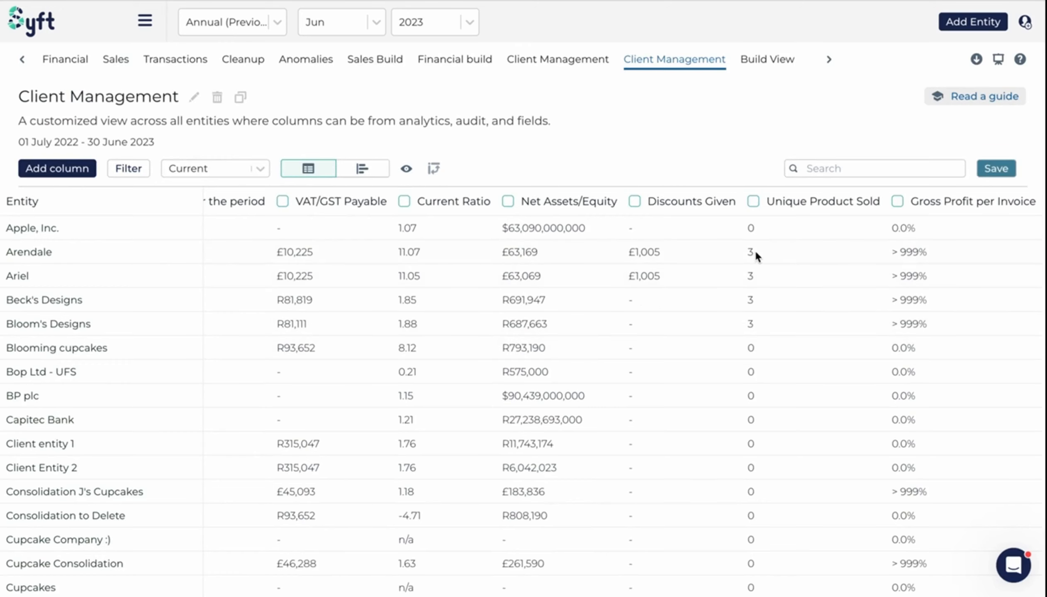
pyautogui.hscroll(-5, 667, 248)
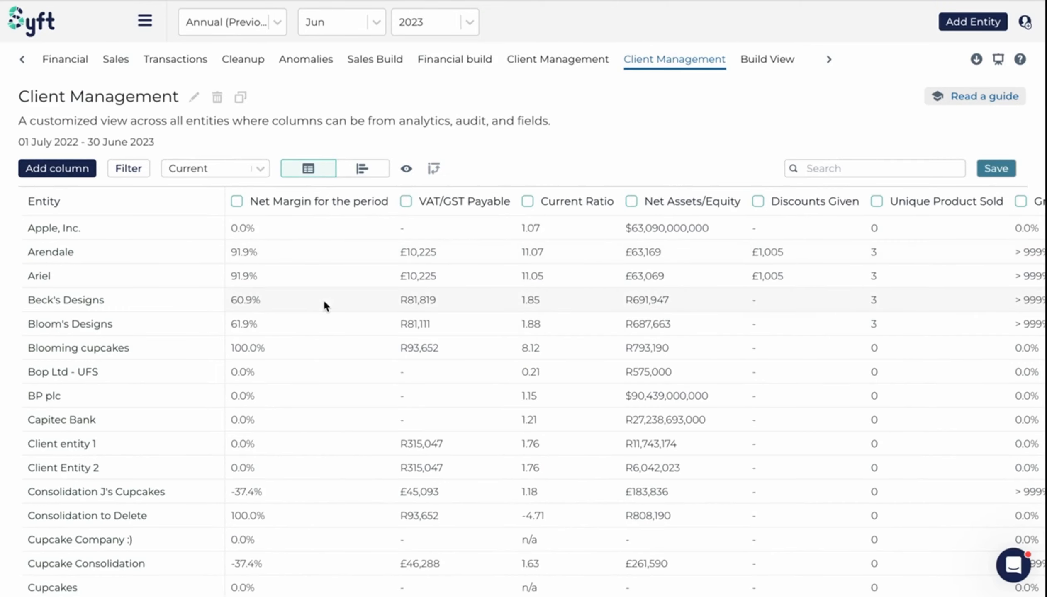
pyautogui.hscroll(3, 405, 302)
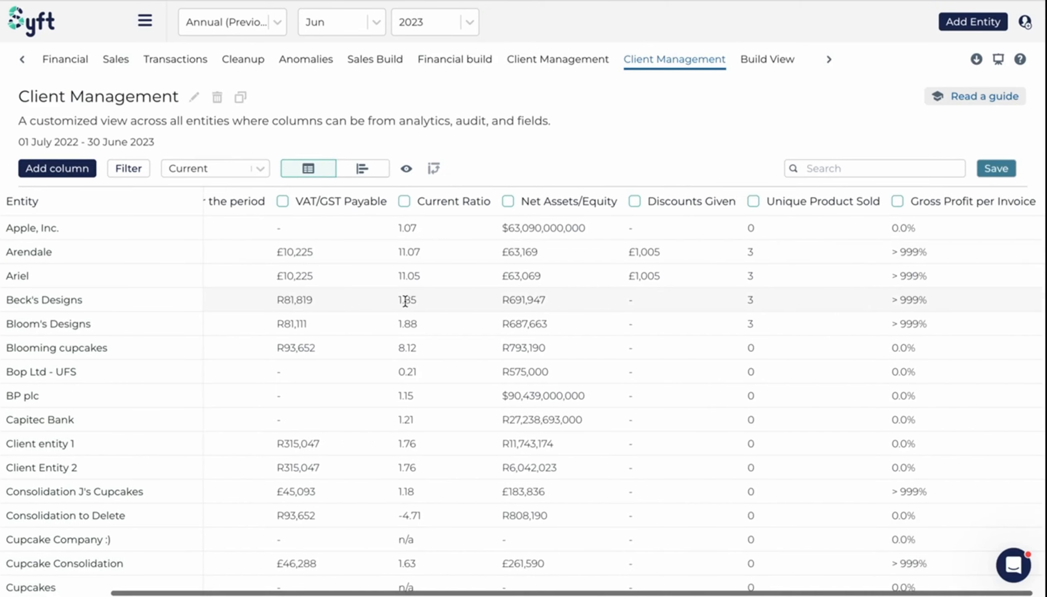
pyautogui.hscroll(-3, 405, 301)
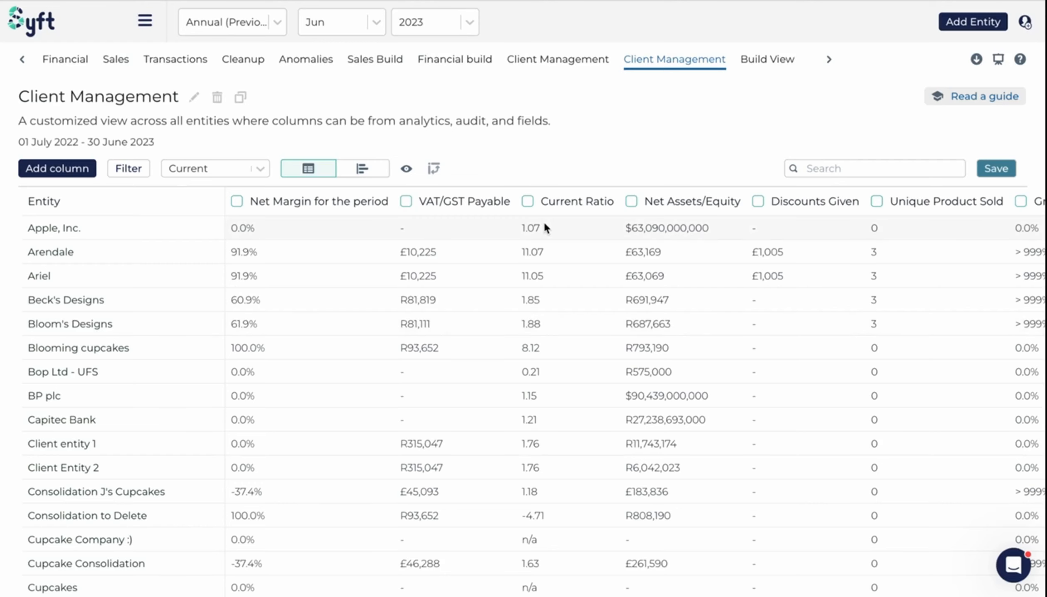
pyautogui.hscroll(3, 543, 222)
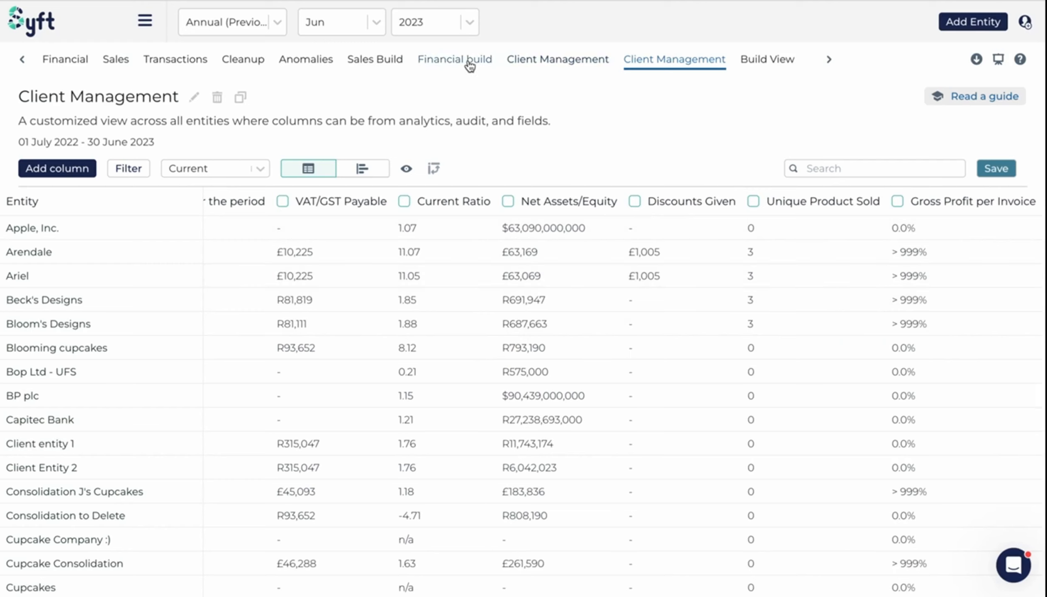
# - Switch to the Sales Build view and review the add-column category options, then close the dialog
pyautogui.click(243, 62)
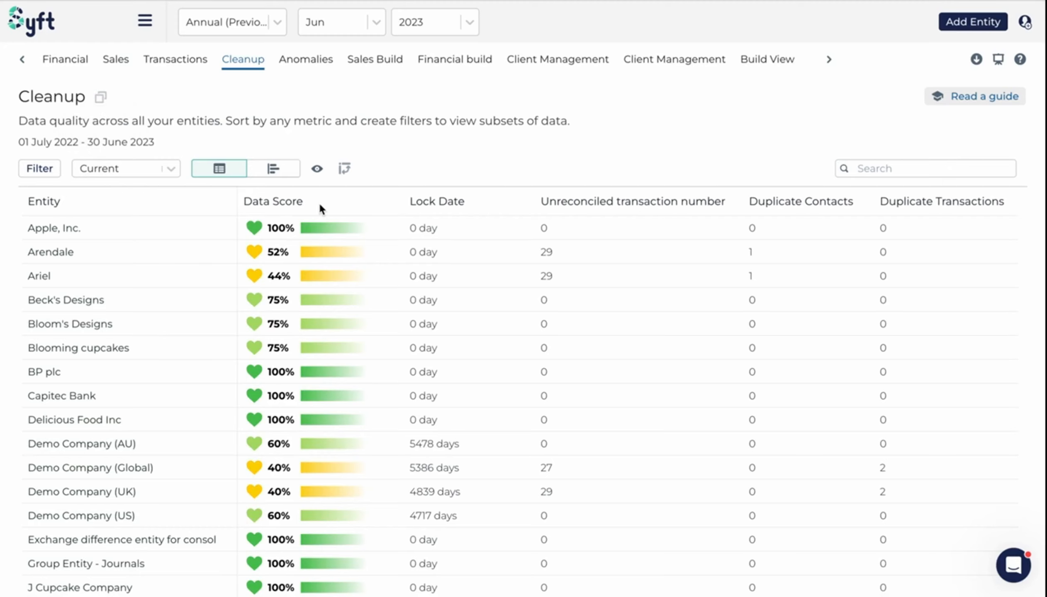
pyautogui.click(376, 62)
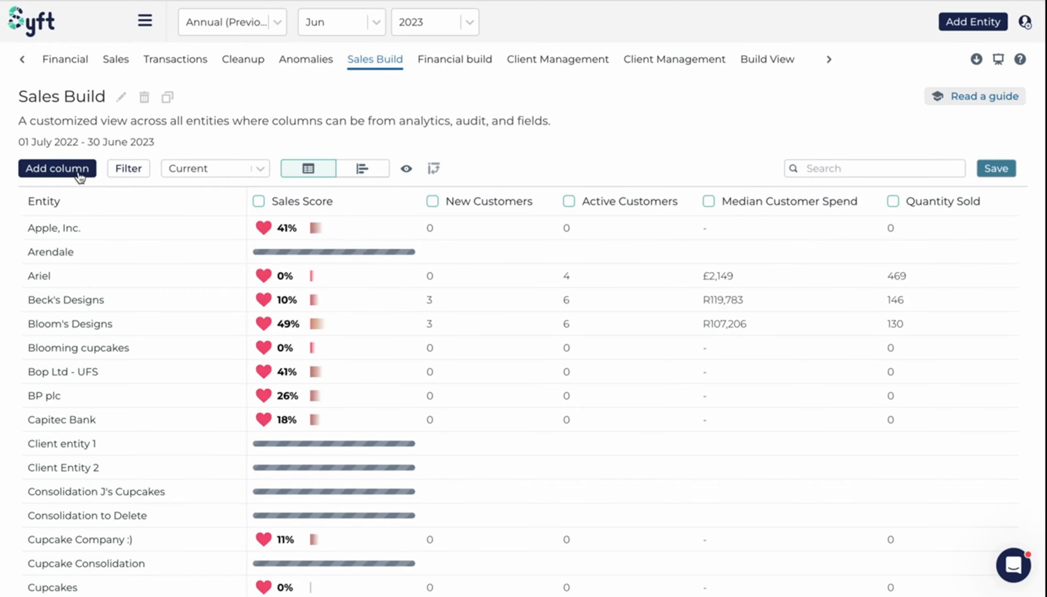
pyautogui.click(79, 171)
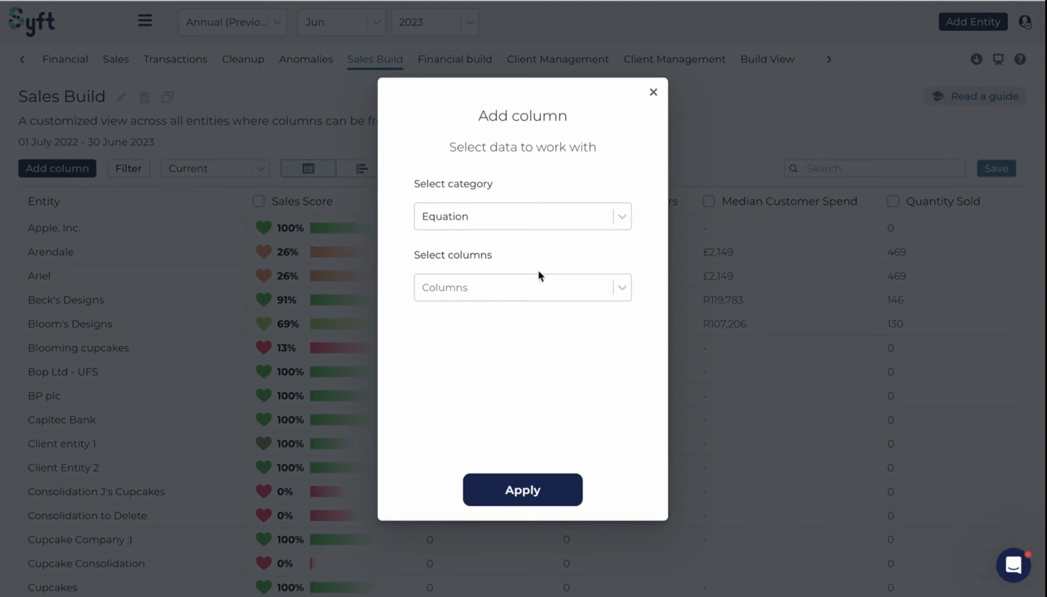
pyautogui.click(491, 221)
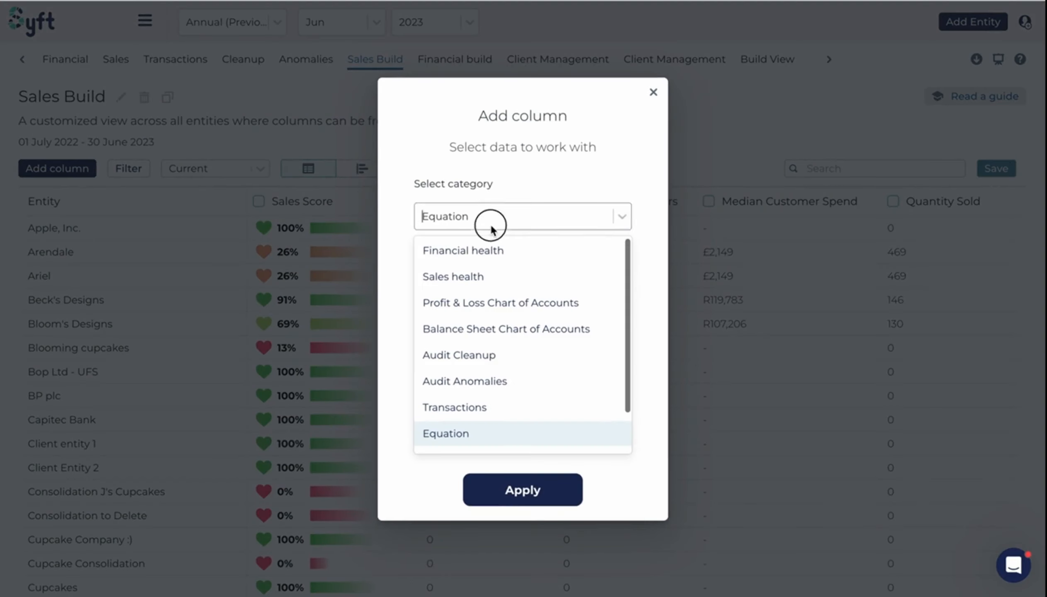
pyautogui.click(543, 157)
pyautogui.click(654, 92)
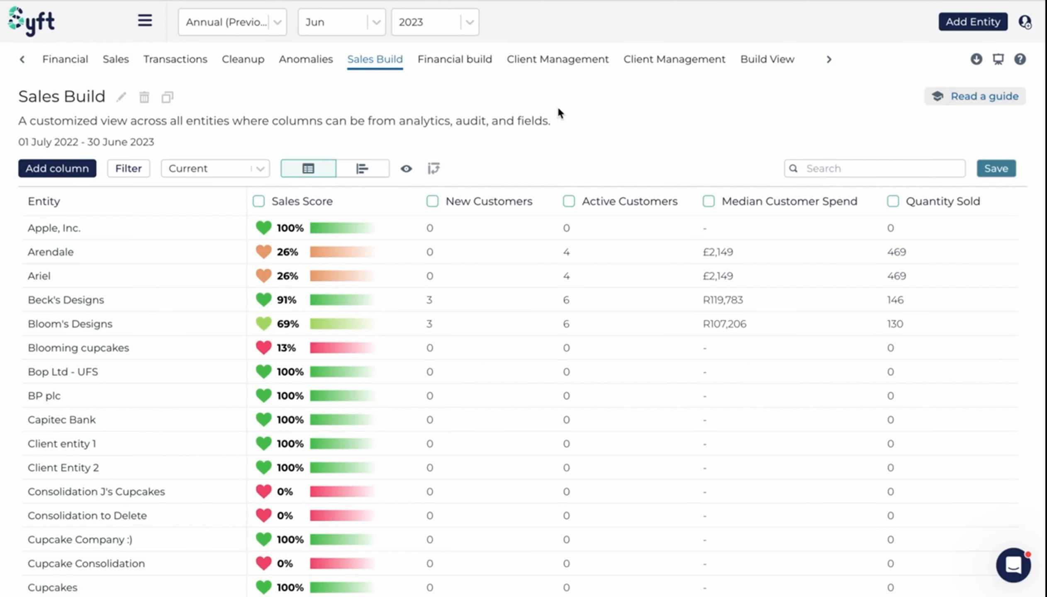